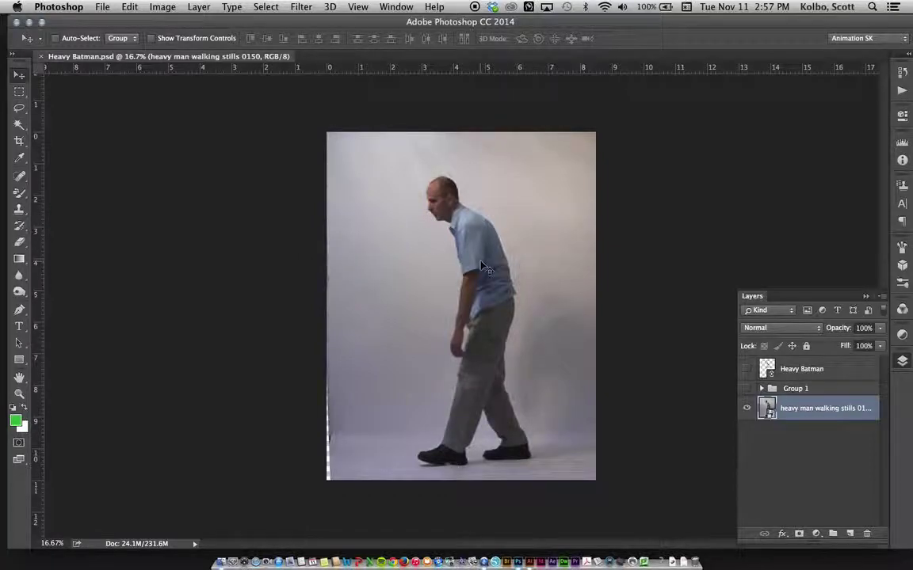
Bring up Photoshop's File menu for Heavy Batman.psd
{"action": "left_click", "coordinate": [101, 8]}
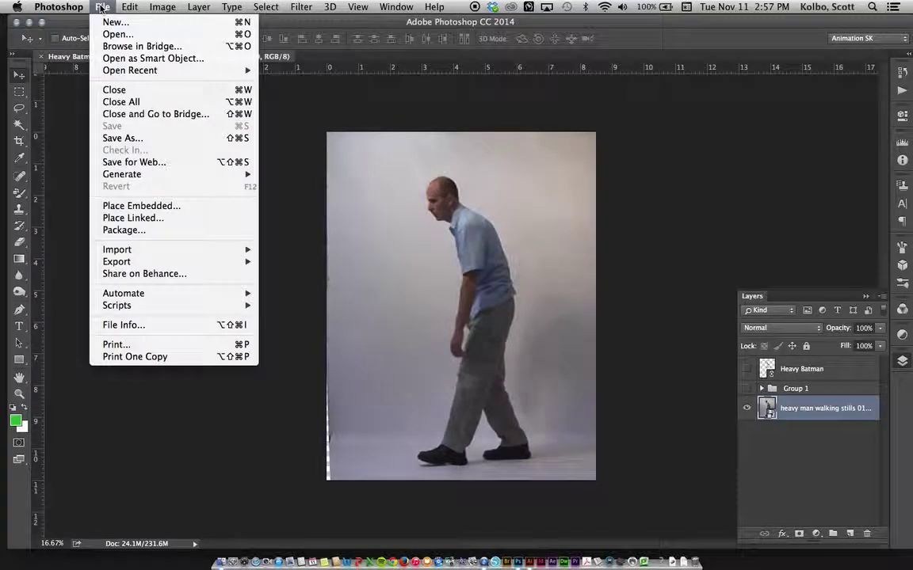
{"action": "left_click", "coordinate": [119, 138]}
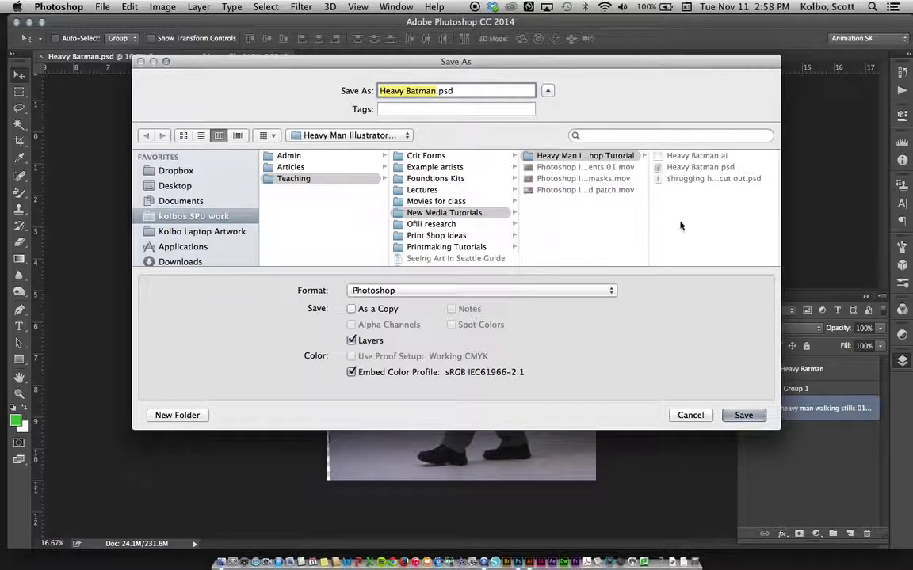
{"action": "left_click", "coordinate": [692, 415]}
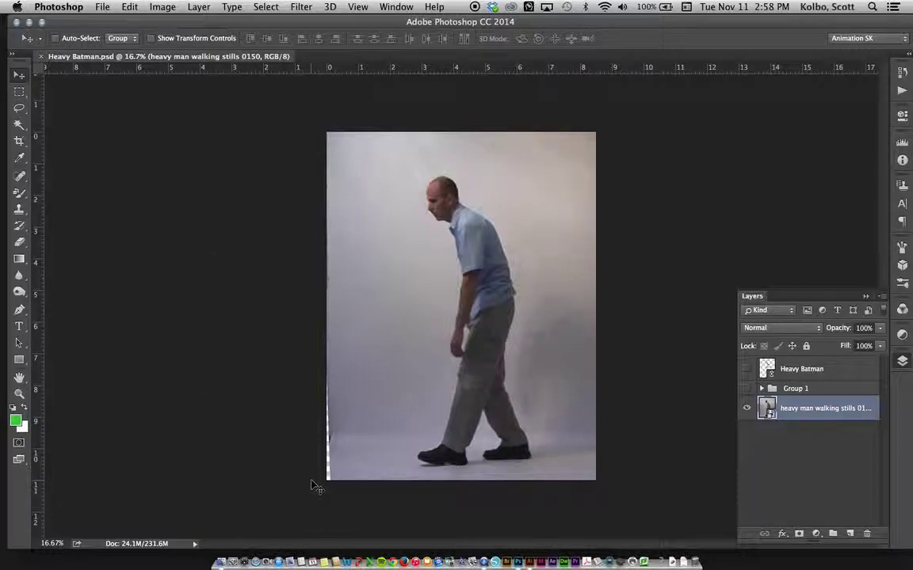
{"action": "left_click", "coordinate": [524, 561]}
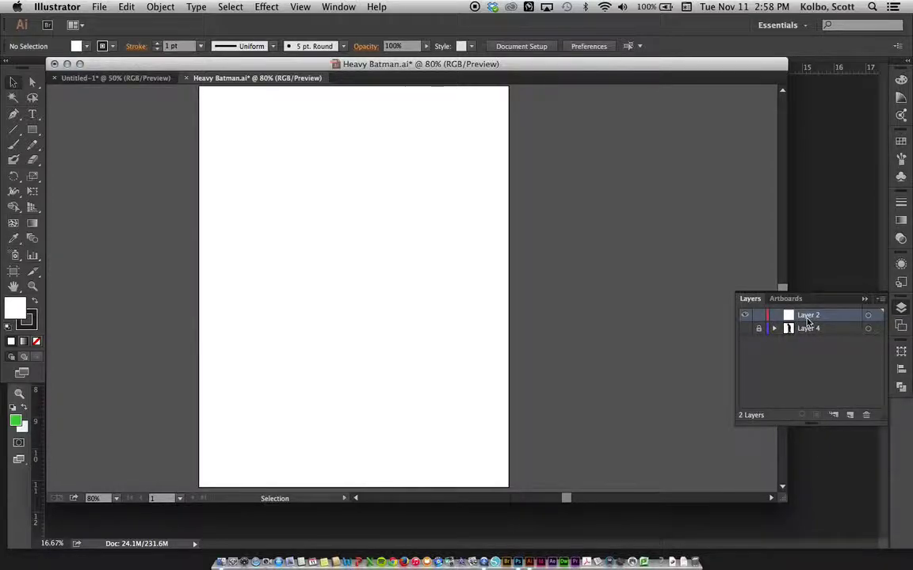
Place Heavy Batman.psd as a linked image at the artboard's top-left corner
{"action": "left_click", "coordinate": [107, 9]}
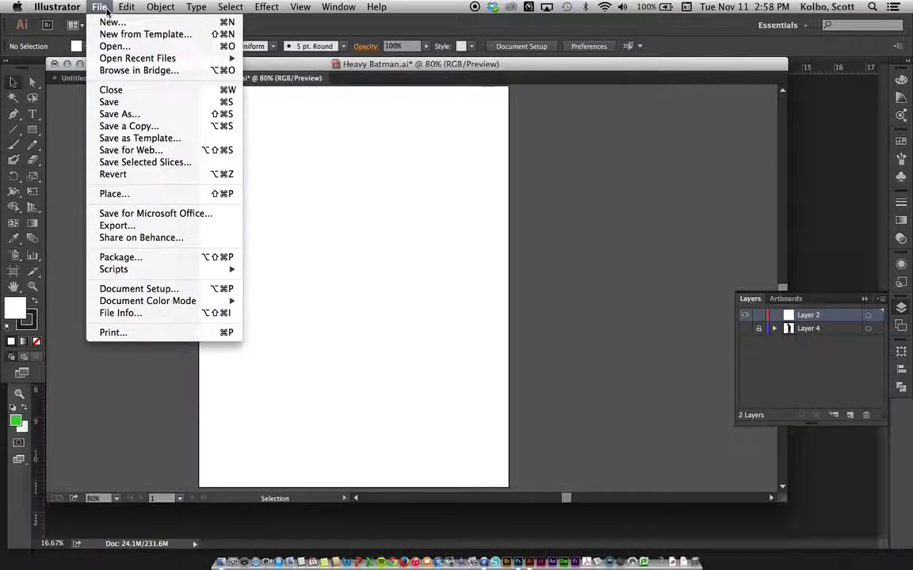
{"action": "left_click", "coordinate": [122, 193]}
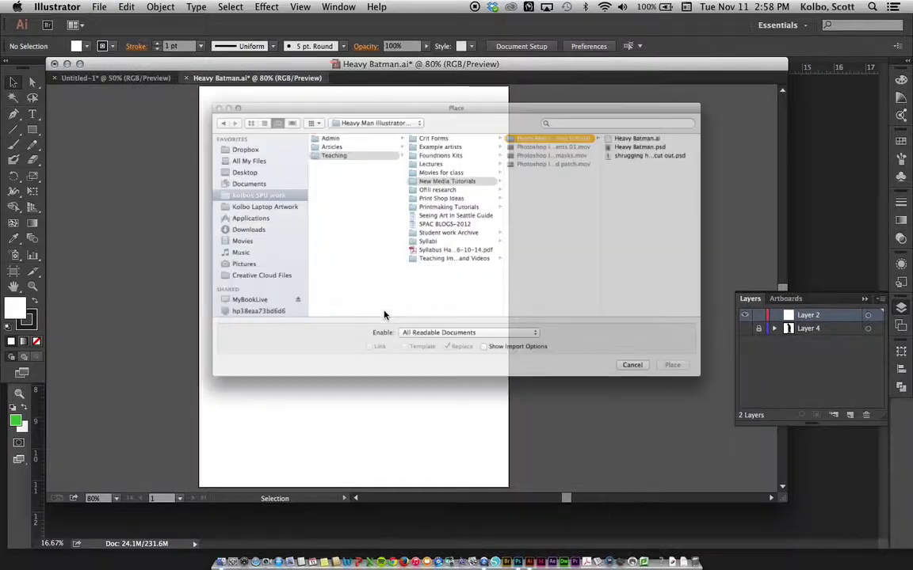
{"action": "left_click", "coordinate": [696, 116]}
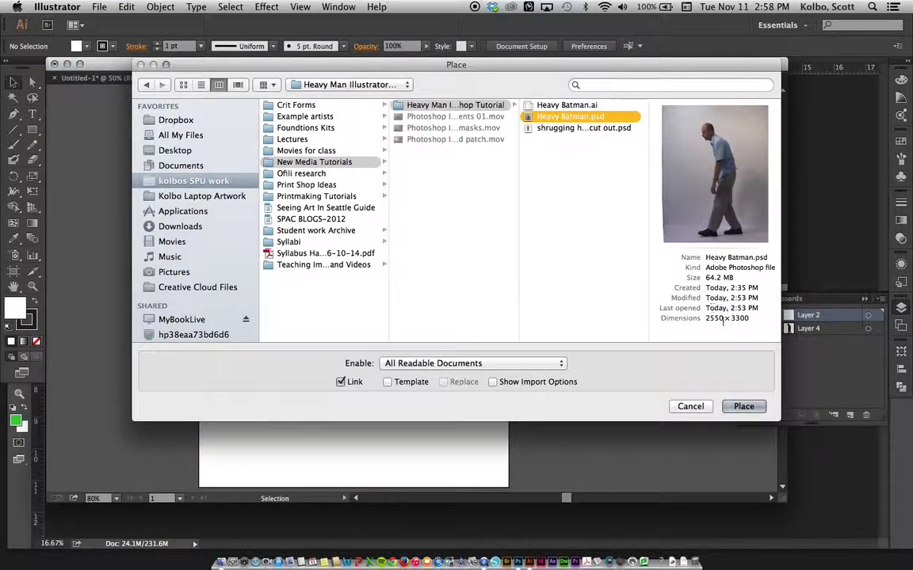
{"action": "left_click", "coordinate": [742, 404]}
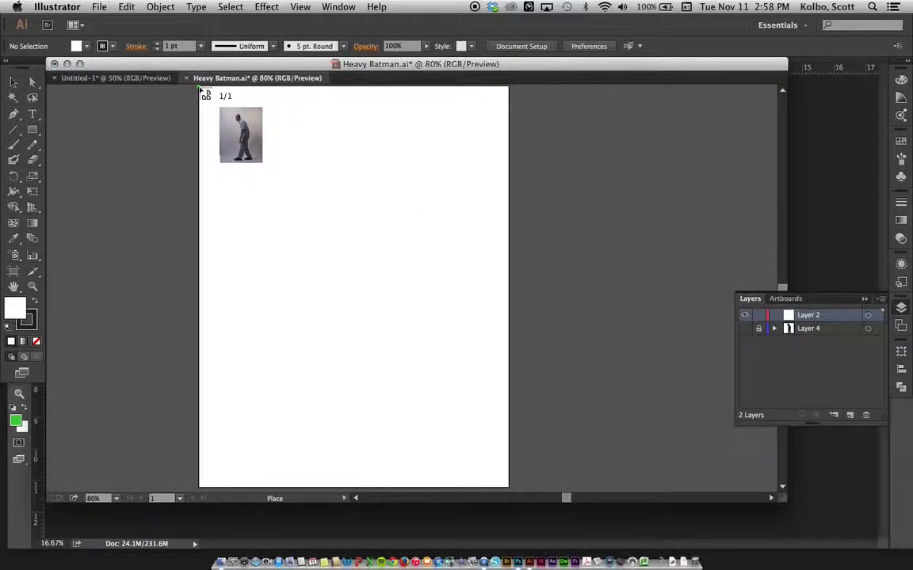
{"action": "left_click", "coordinate": [199, 90]}
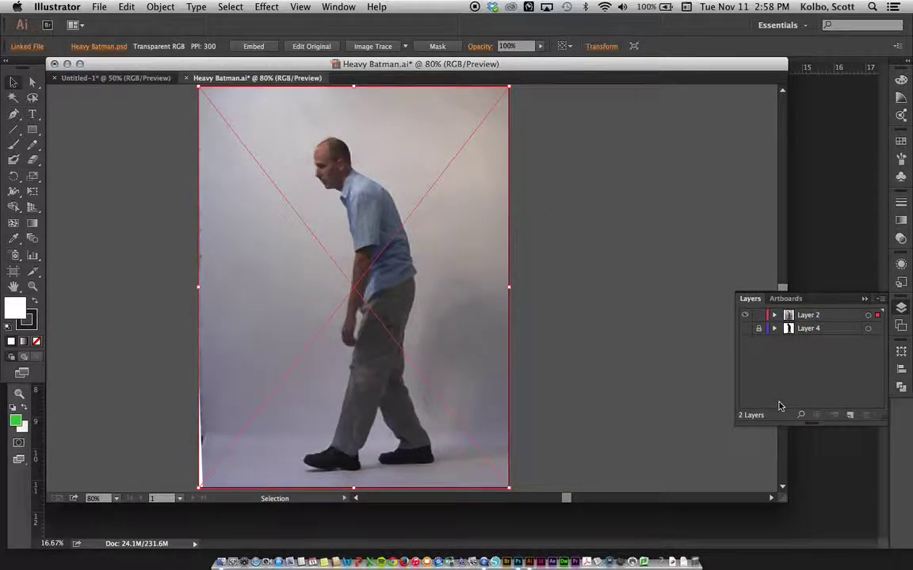
Dismiss the Move dialog, put the photo layer below Layer 4, and show Layer 4
{"action": "key", "text": "Return"}
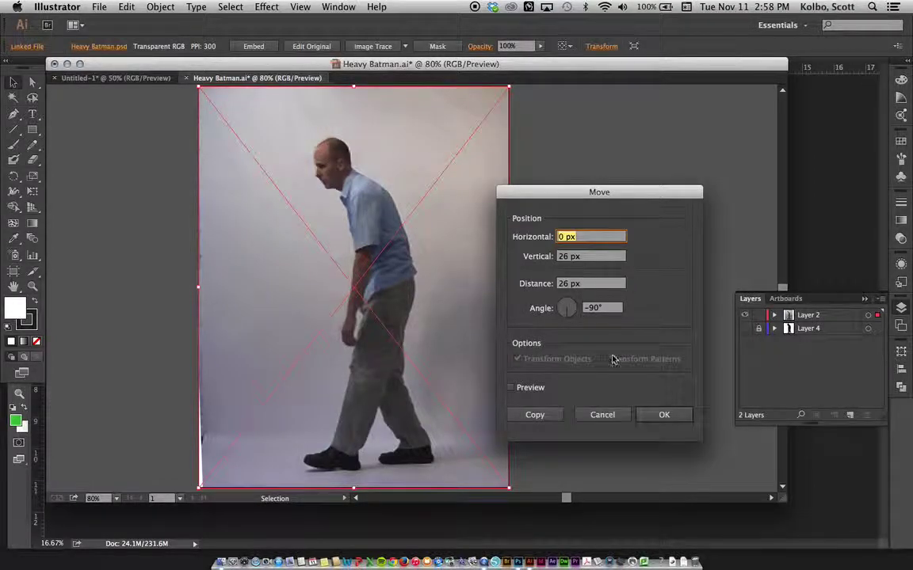
{"action": "left_click", "coordinate": [603, 414]}
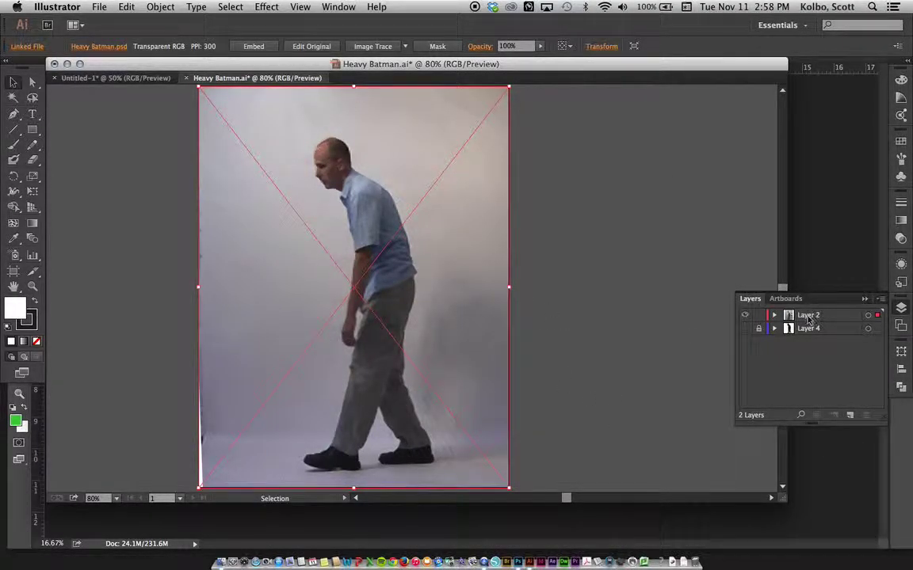
{"action": "left_click_drag", "start_coordinate": [799, 317], "coordinate": [804, 336]}
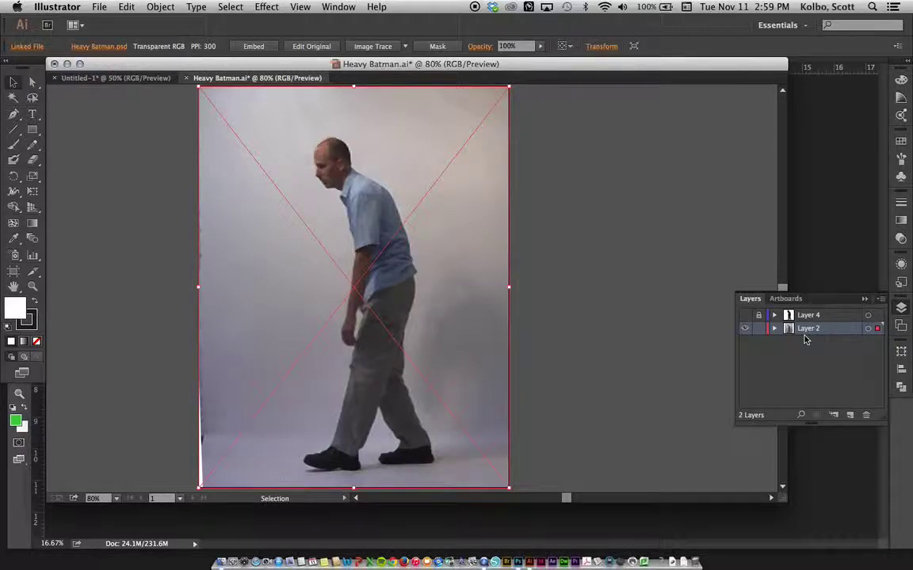
{"action": "left_click", "coordinate": [746, 318]}
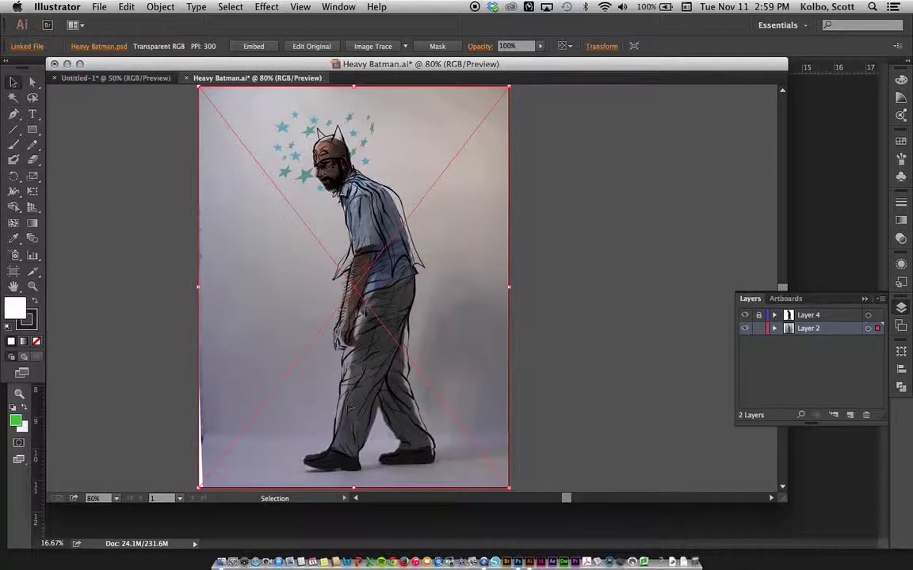
Hide the linked photo layer, deselect it, and save Heavy Batman.ai
{"action": "left_click", "coordinate": [744, 330]}
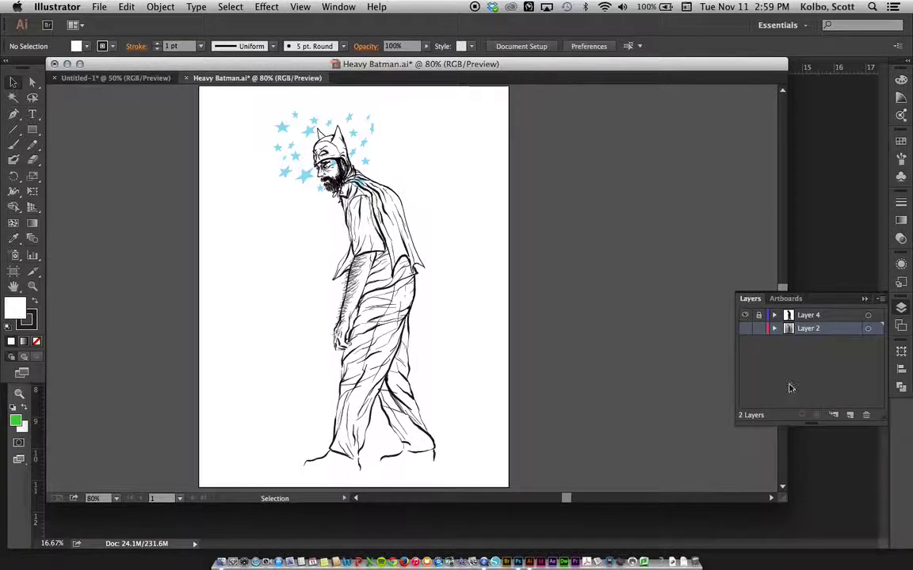
{"action": "key", "text": "super+shift+w"}
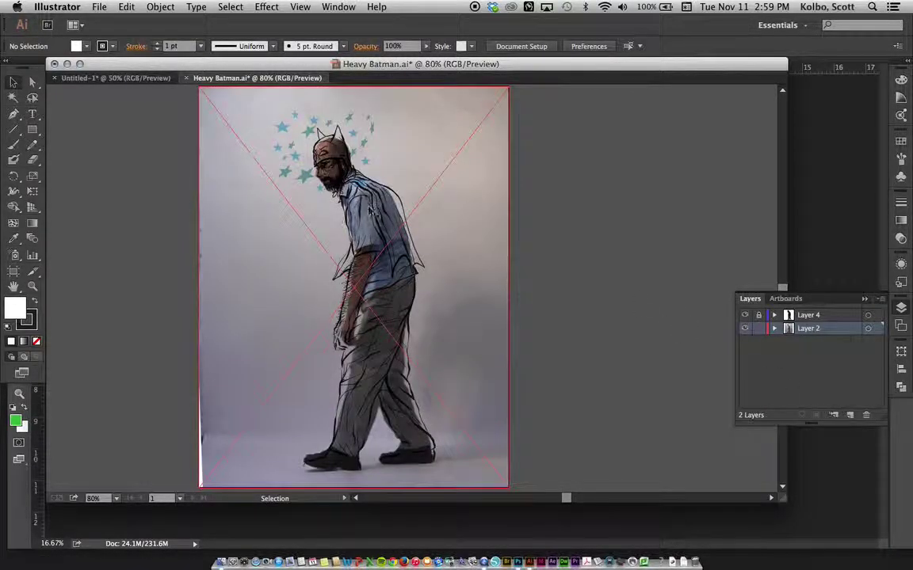
{"action": "key", "text": "super+h"}
{"action": "left_click", "coordinate": [745, 329]}
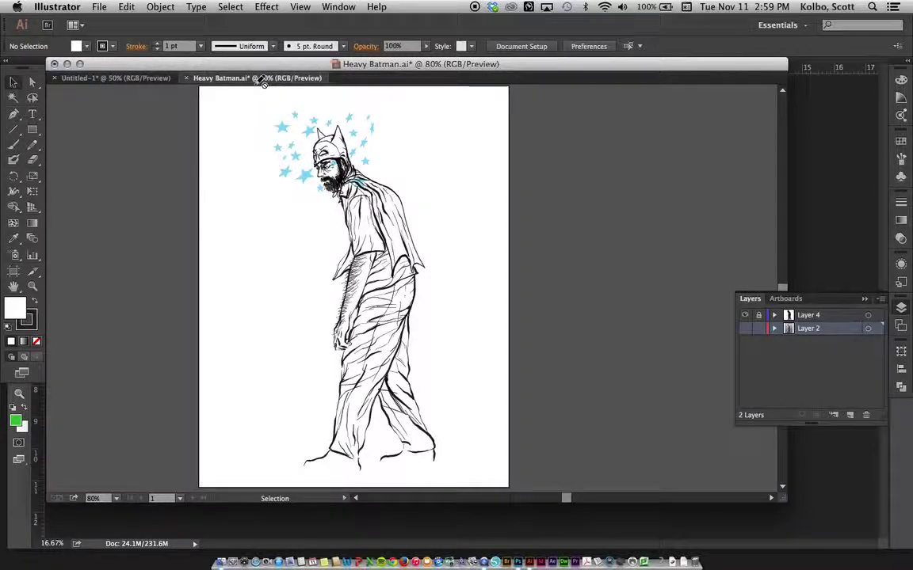
{"action": "key", "text": "super+s"}
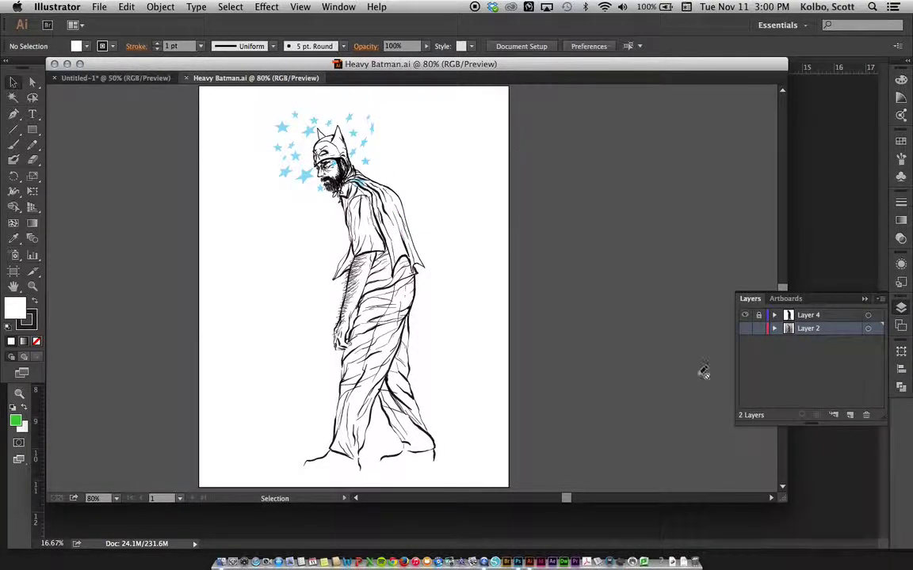
{"action": "key", "text": "super+Tab"}
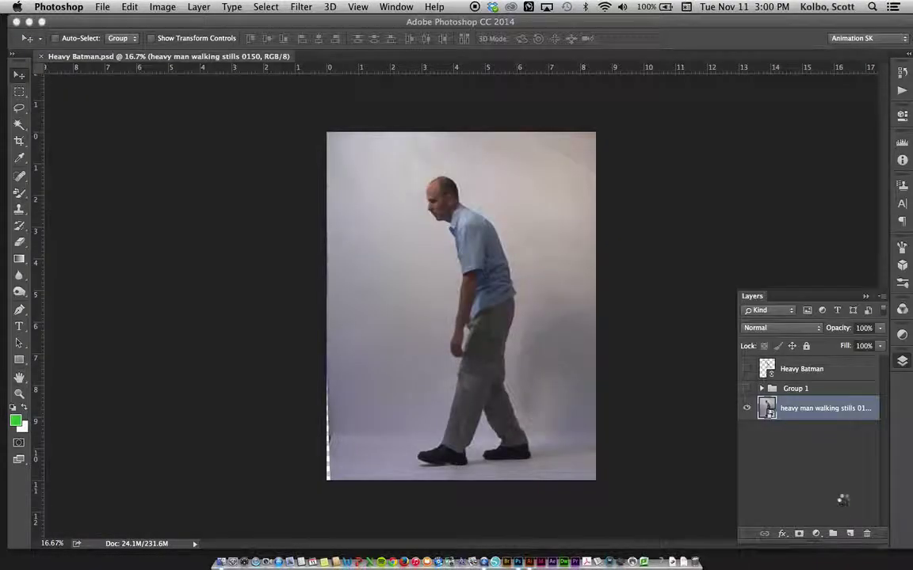
Add a new empty layer, move it up toward Group 1, and make Group 1 active
{"action": "left_click", "coordinate": [746, 369]}
{"action": "left_click", "coordinate": [746, 370]}
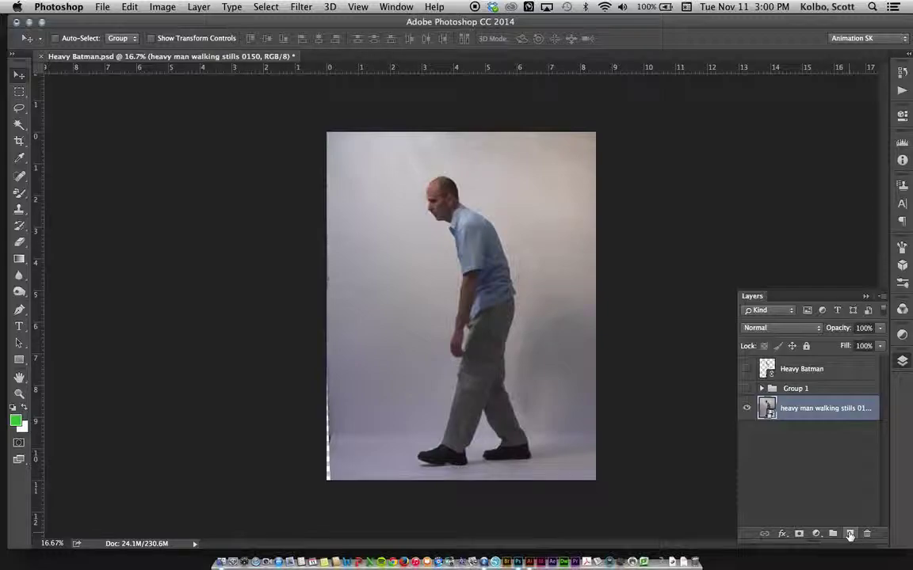
{"action": "left_click", "coordinate": [849, 535]}
{"action": "mouse_move", "coordinate": [790, 407]}
{"action": "left_mouse_down"}
{"action": "mouse_move", "coordinate": [793, 374]}
{"action": "mouse_move", "coordinate": [784, 414]}
{"action": "left_mouse_up"}
{"action": "left_click", "coordinate": [786, 390]}
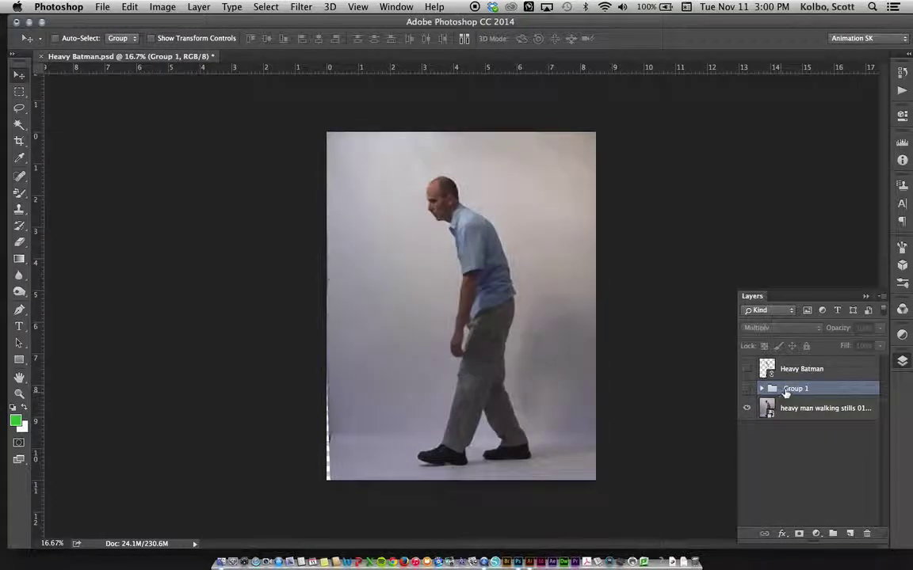
Place Heavy Batman.ai as a smart object showing page 1 cropped to Bounding Box
{"action": "left_click", "coordinate": [98, 8]}
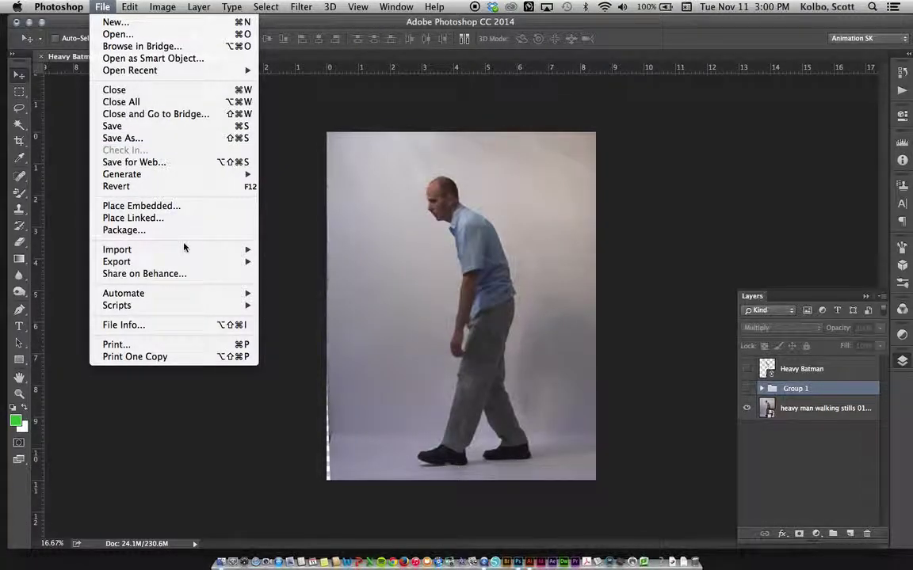
{"action": "mouse_move", "coordinate": [180, 173]}
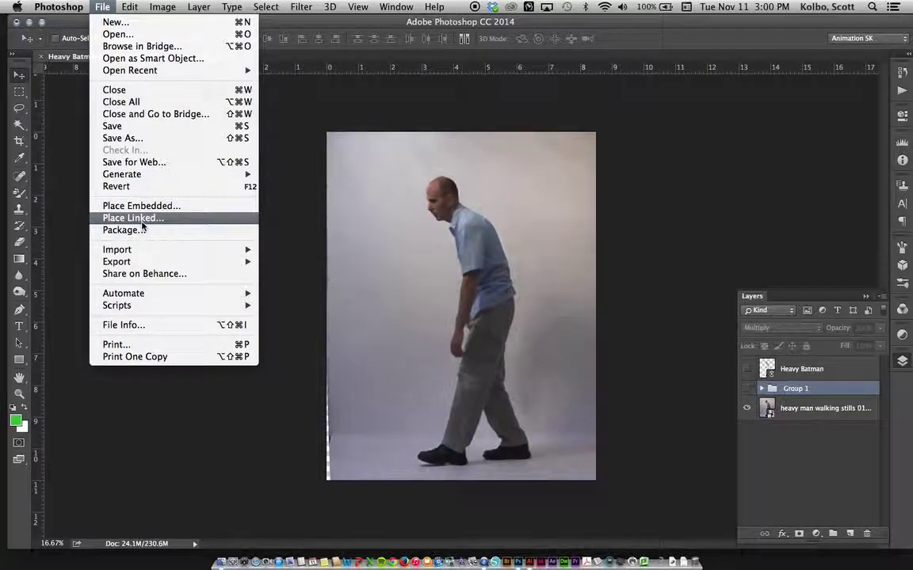
{"action": "left_click", "coordinate": [142, 224]}
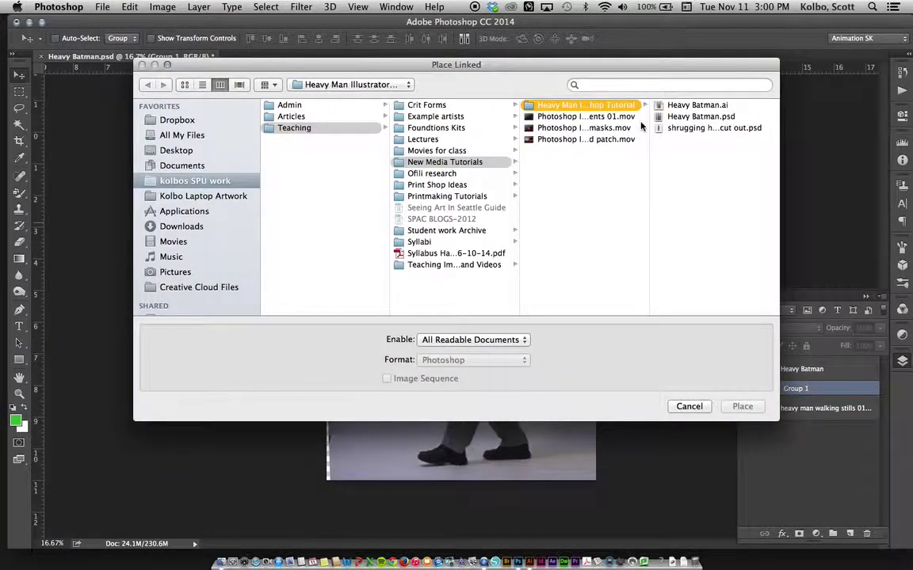
{"action": "left_click", "coordinate": [691, 105]}
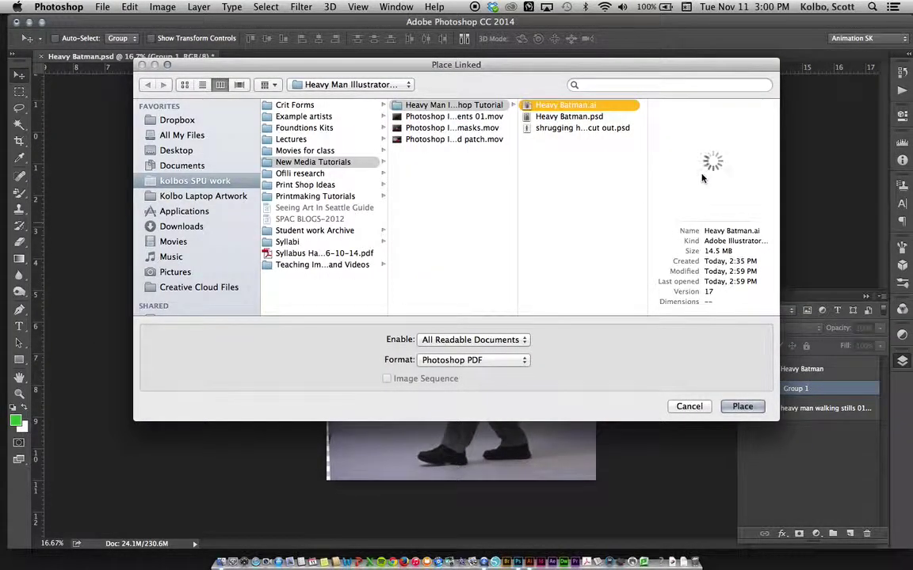
{"action": "left_click", "coordinate": [739, 407]}
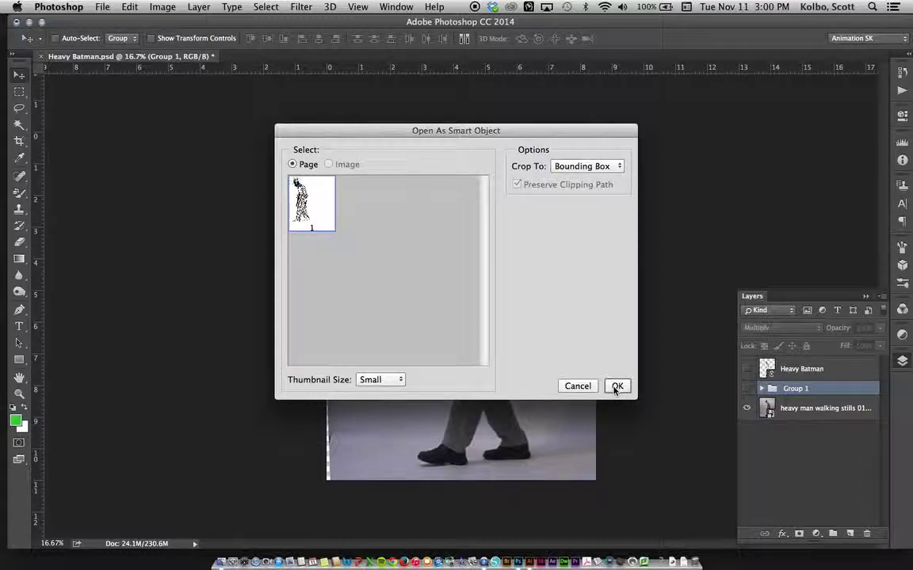
{"action": "left_click", "coordinate": [616, 387]}
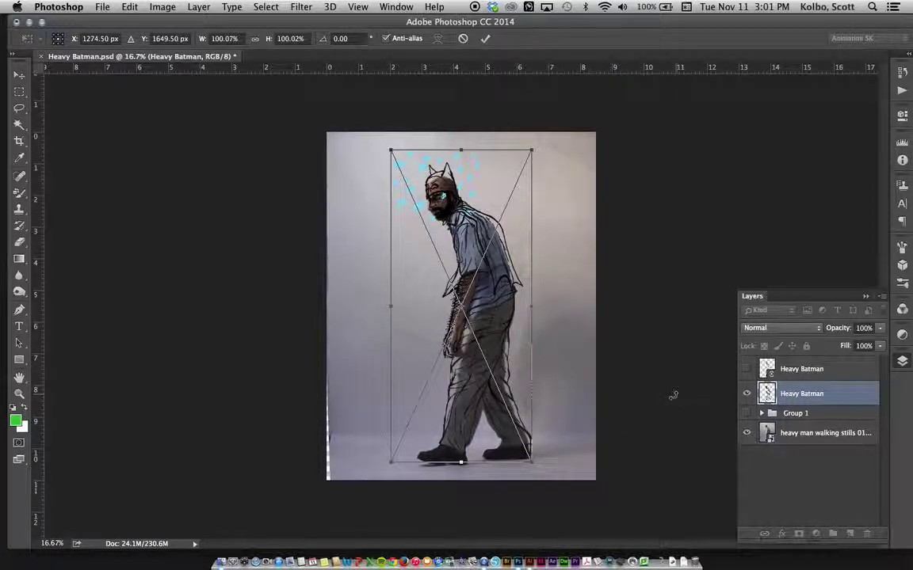
Check the art in Illustrator, then commit the placed Heavy Batman line art in Photoshop
{"action": "left_click", "coordinate": [527, 557]}
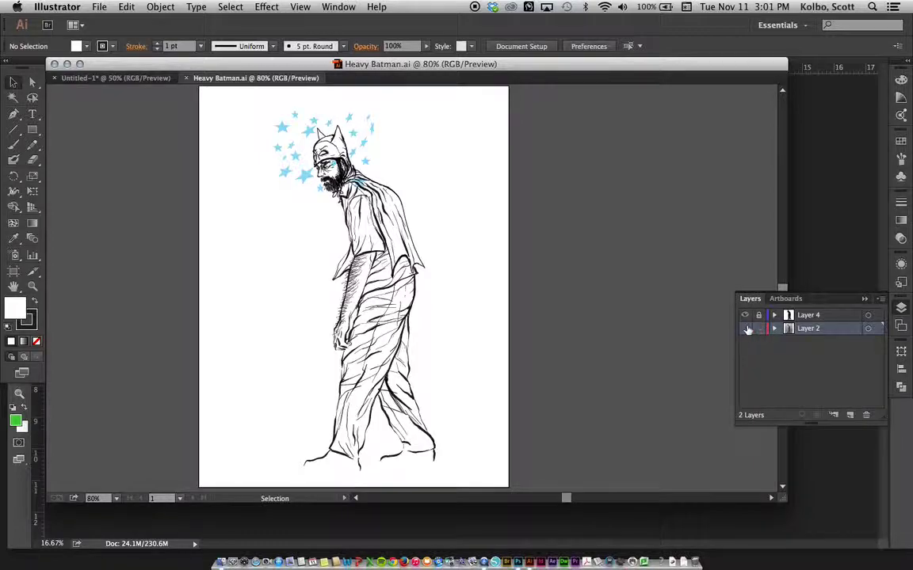
{"action": "left_click", "coordinate": [519, 564]}
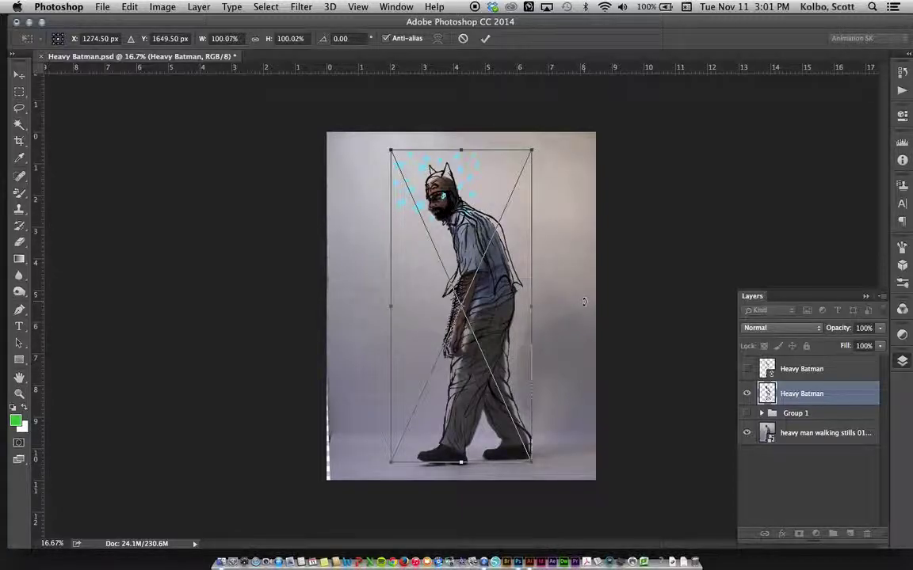
{"action": "key", "text": "Return"}
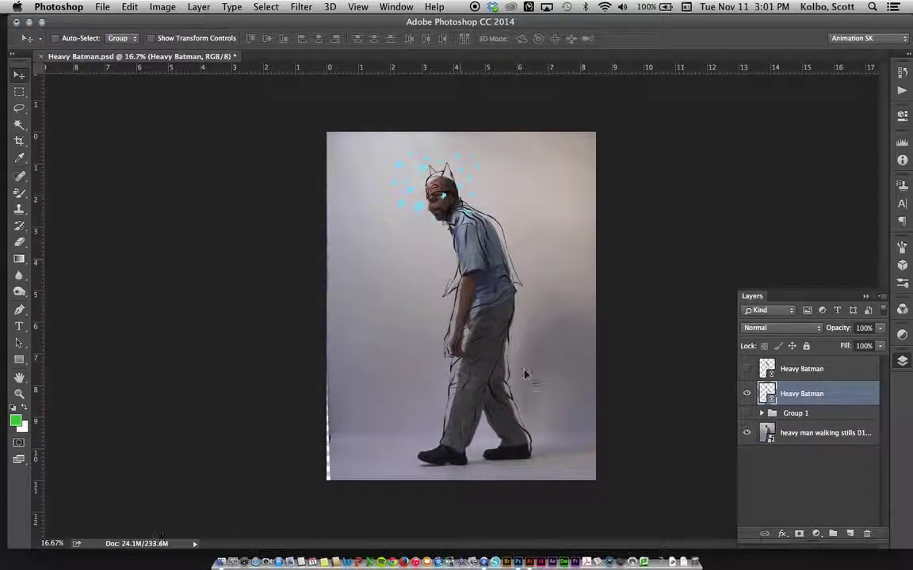
Hide the walking-man photo, show Group 1's colour painting, and expand Group 1
{"action": "left_click", "coordinate": [746, 434]}
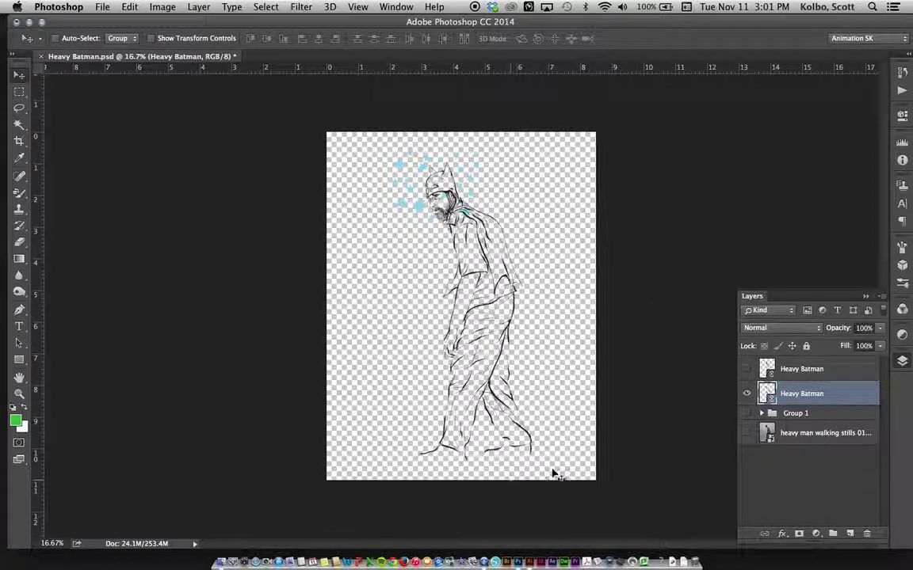
{"action": "left_click", "coordinate": [746, 413]}
{"action": "left_click", "coordinate": [762, 413]}
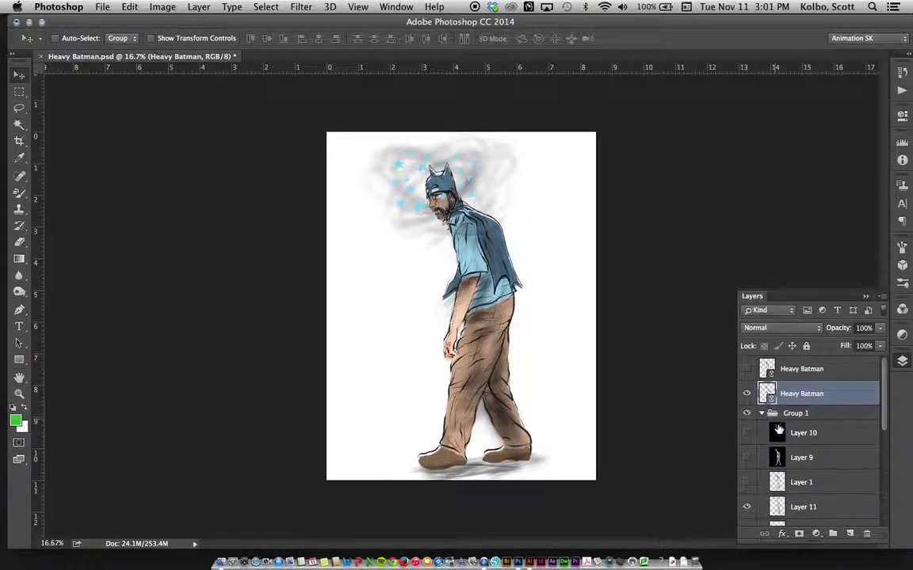
{"action": "scroll", "coordinate": [779, 428], "scroll_direction": "down", "scroll_amount": 3}
{"action": "scroll", "coordinate": [779, 427], "scroll_direction": "down", "scroll_amount": 2}
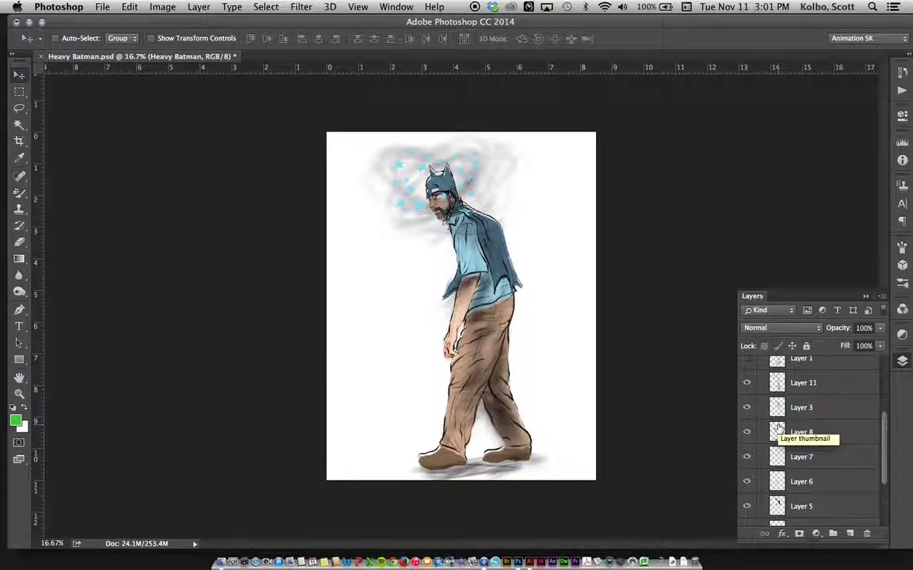
{"action": "scroll", "coordinate": [779, 429], "scroll_direction": "up", "scroll_amount": 5}
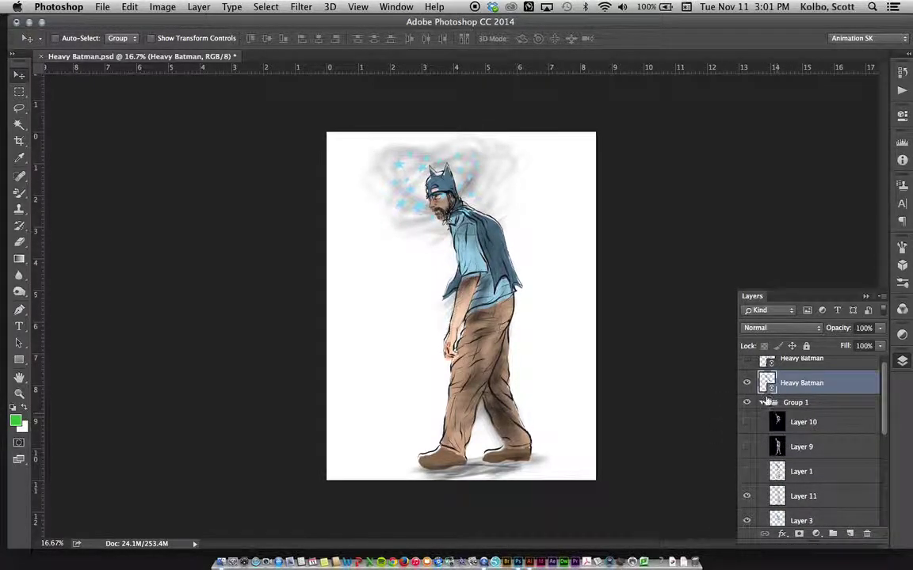
{"action": "scroll", "coordinate": [748, 402], "scroll_direction": "down", "scroll_amount": 2}
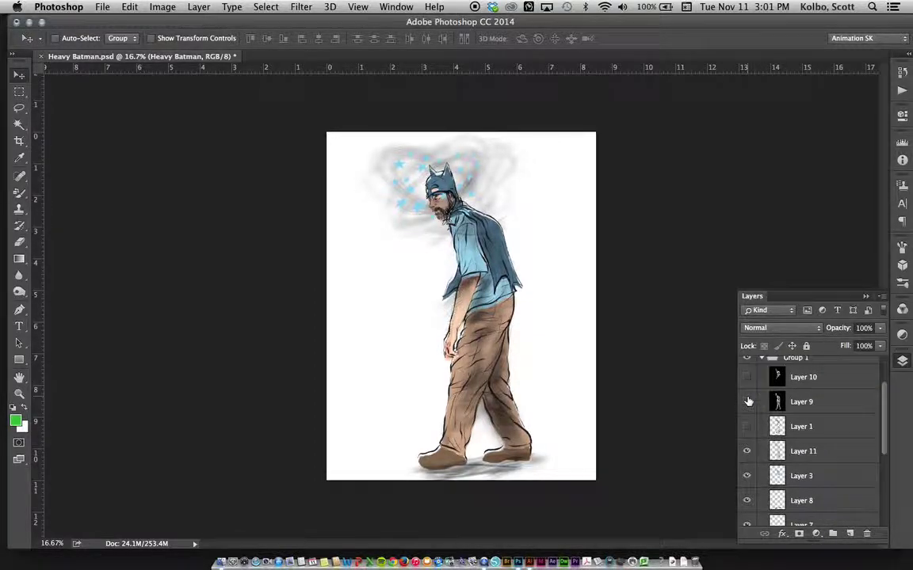
{"action": "scroll", "coordinate": [748, 404], "scroll_direction": "down", "scroll_amount": 5}
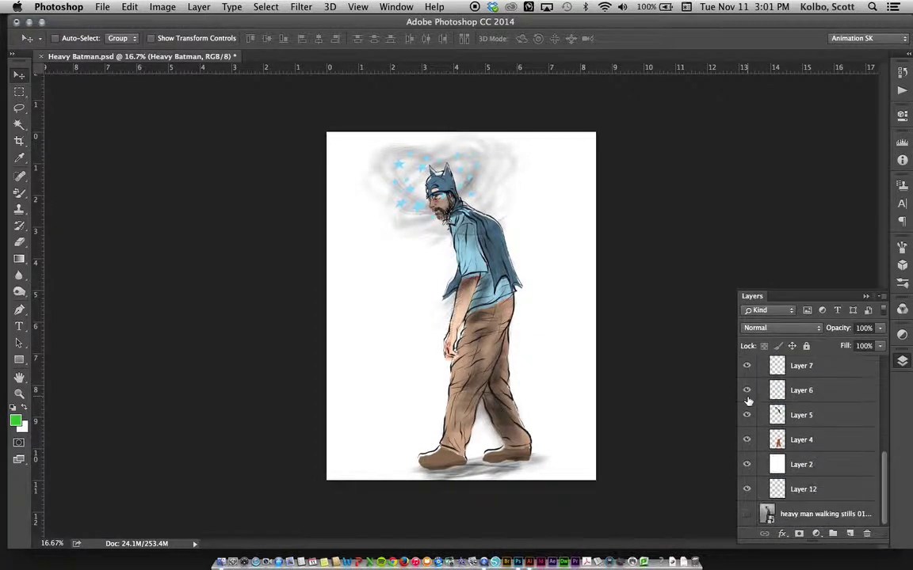
{"action": "left_click", "coordinate": [802, 492]}
{"action": "scroll", "coordinate": [803, 492], "scroll_direction": "up", "scroll_amount": 7}
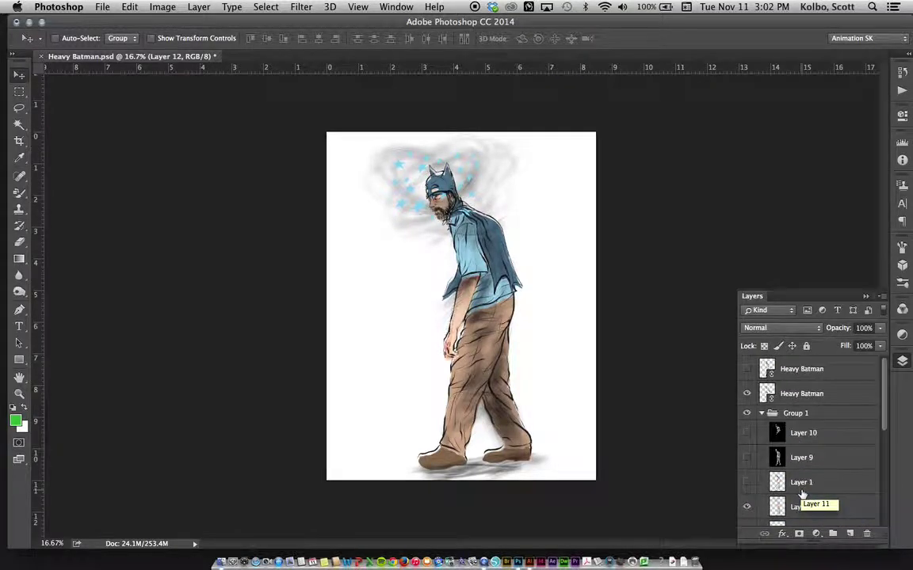
{"action": "left_click", "coordinate": [760, 413]}
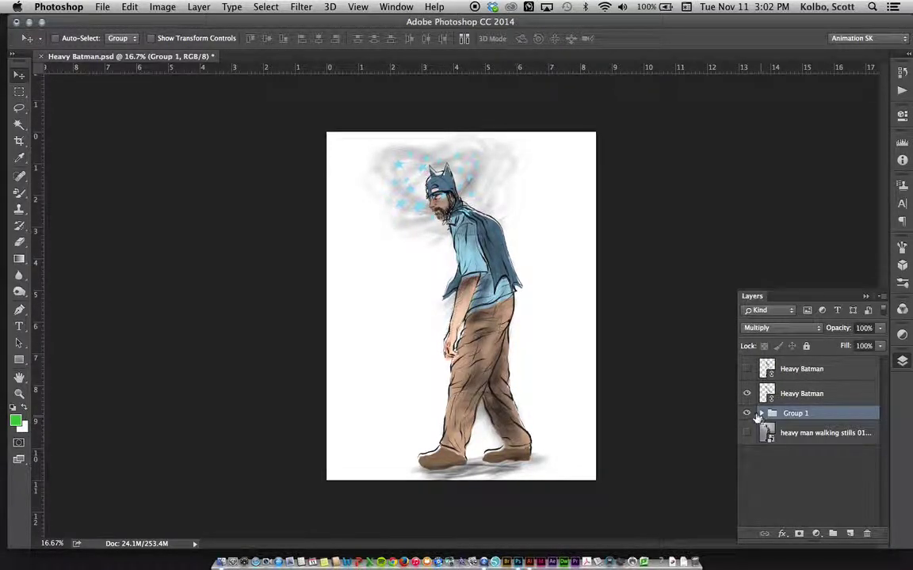
{"action": "left_click", "coordinate": [747, 412]}
{"action": "left_click", "coordinate": [747, 412]}
{"action": "left_click", "coordinate": [746, 393]}
{"action": "left_click", "coordinate": [747, 394]}
{"action": "left_click", "coordinate": [802, 393]}
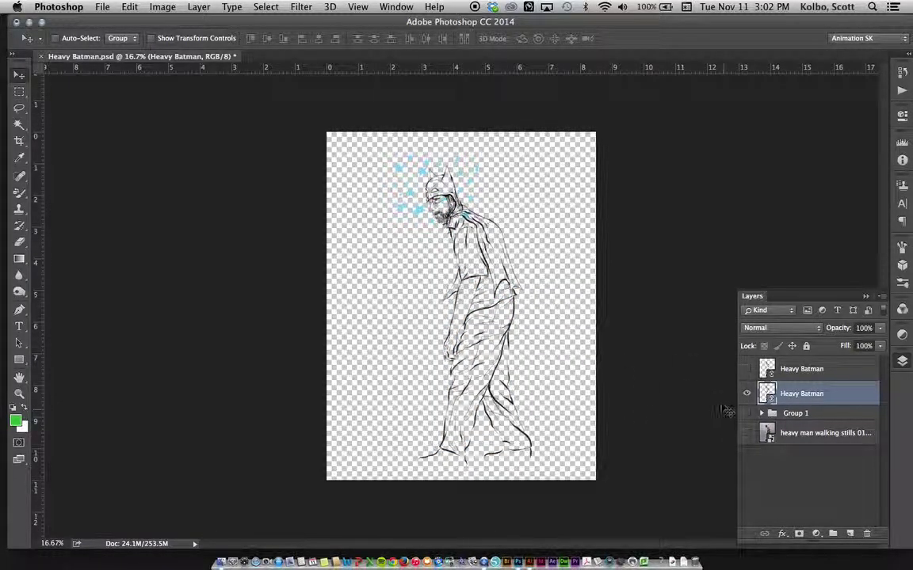
{"action": "left_click", "coordinate": [762, 415]}
{"action": "scroll", "coordinate": [771, 431], "scroll_direction": "down", "scroll_amount": 3}
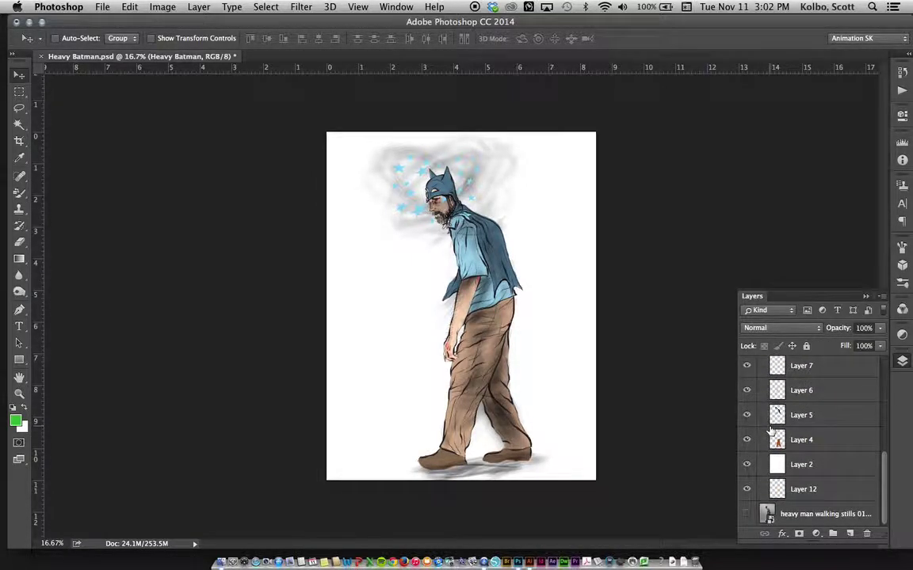
{"action": "mouse_move", "coordinate": [748, 471]}
{"action": "left_mouse_down"}
{"action": "mouse_move", "coordinate": [748, 370]}
{"action": "mouse_move", "coordinate": [750, 400]}
{"action": "mouse_move", "coordinate": [749, 379]}
{"action": "left_mouse_up"}
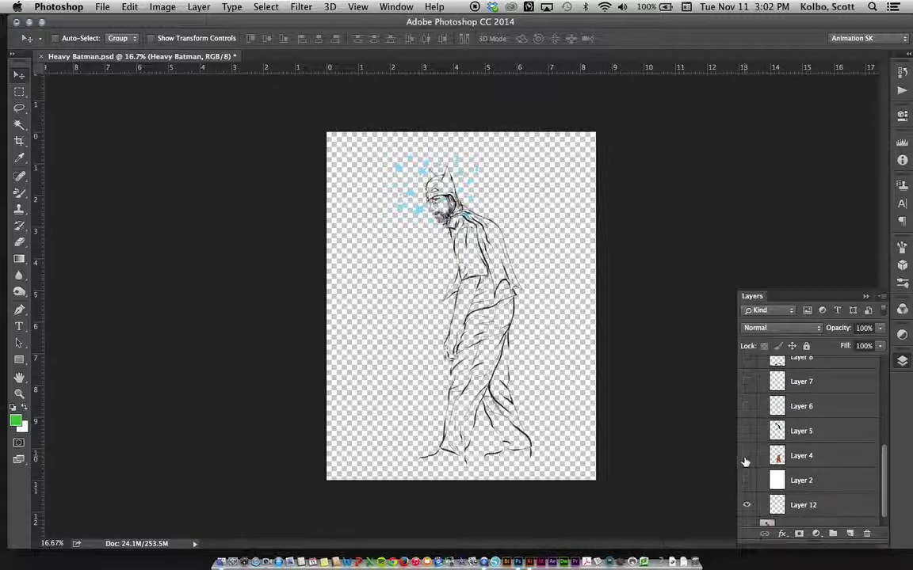
Show the white background, brown trousers, blue cape and cowl, arm fill, and Layer 7
{"action": "left_click", "coordinate": [747, 481]}
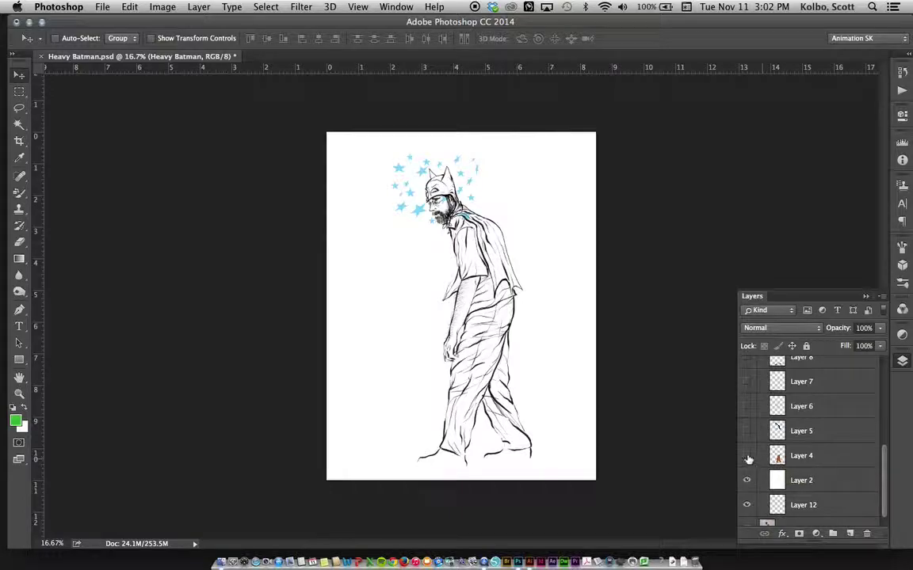
{"action": "left_click", "coordinate": [747, 457]}
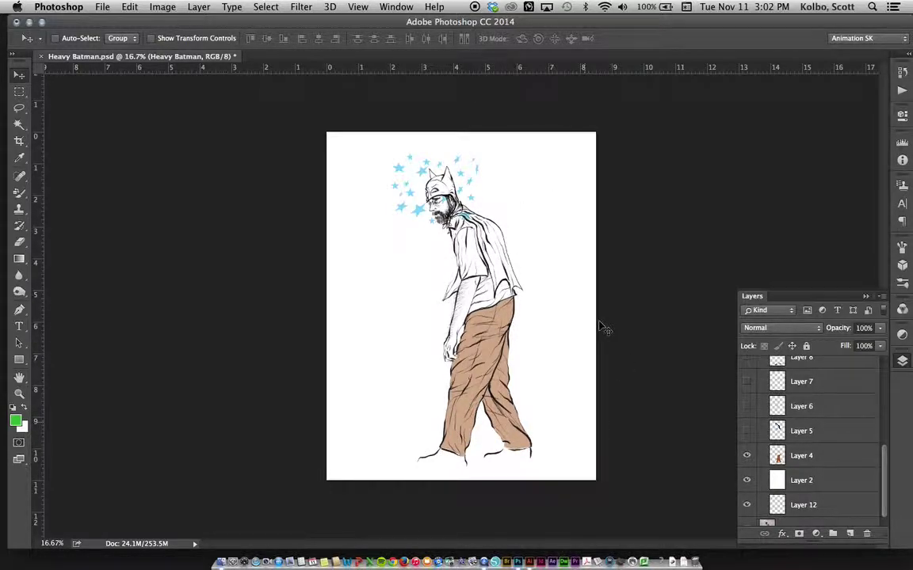
{"action": "left_click", "coordinate": [745, 433]}
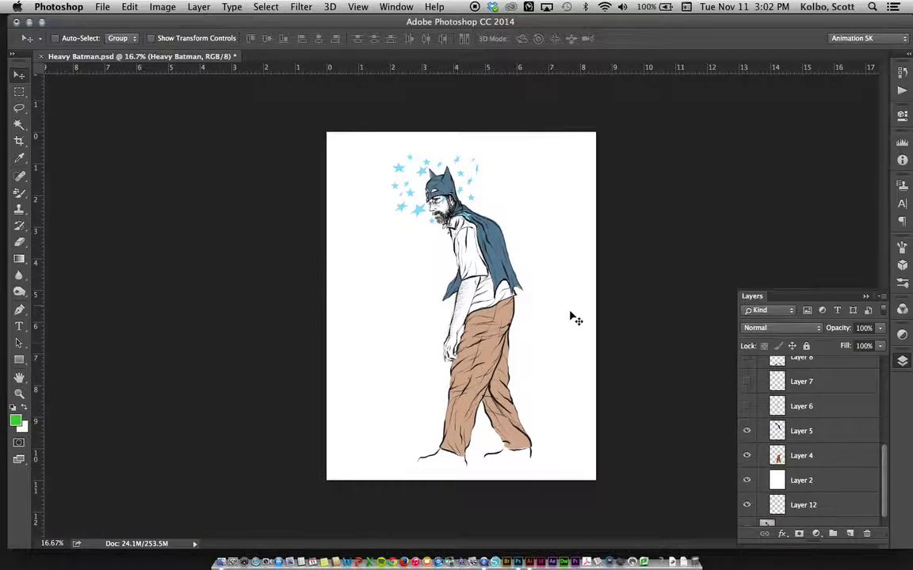
{"action": "left_click", "coordinate": [746, 407]}
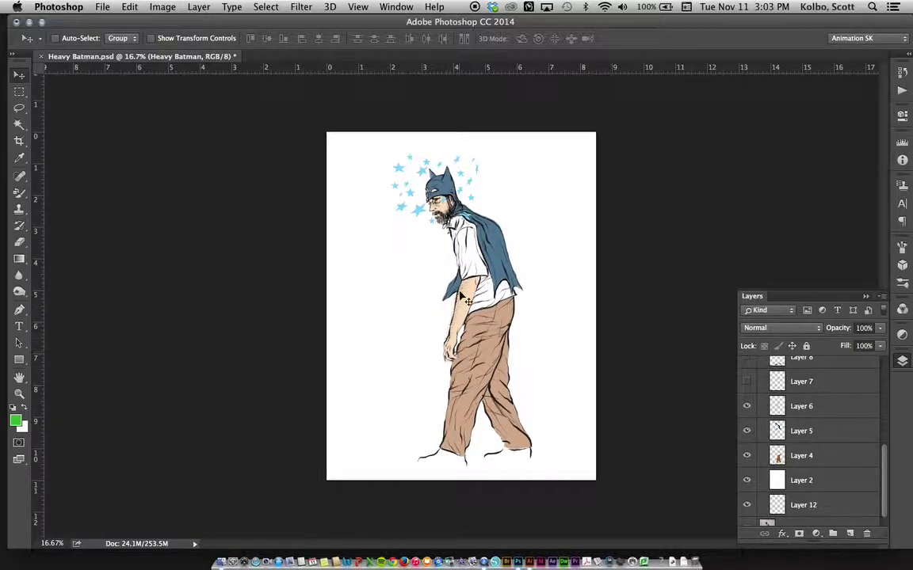
{"action": "left_click", "coordinate": [746, 382]}
{"action": "scroll", "coordinate": [758, 410], "scroll_direction": "up", "scroll_amount": 1}
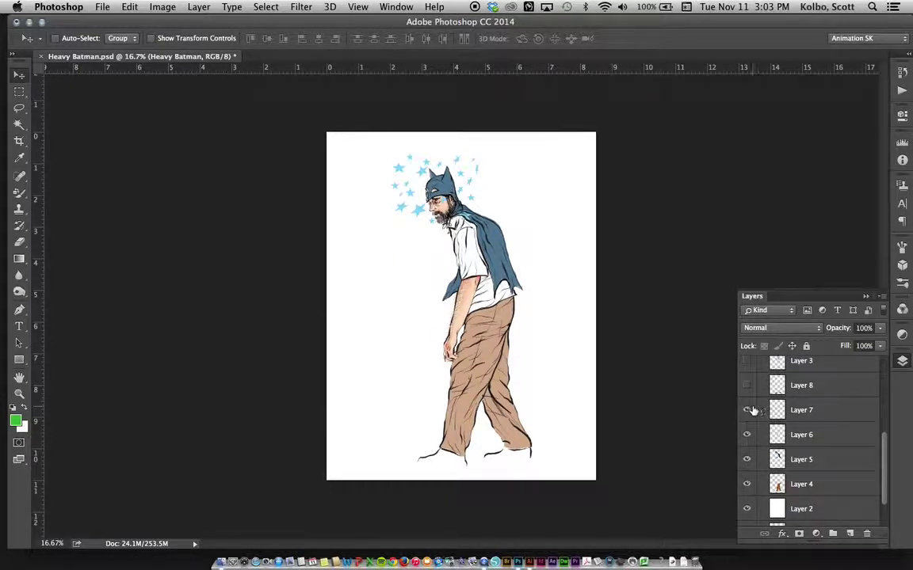
Compare arm versions on Layers 6 and 7, then show shoes, shirt and Layer 11's smoke shading
{"action": "left_click", "coordinate": [746, 435]}
{"action": "left_click", "coordinate": [745, 409]}
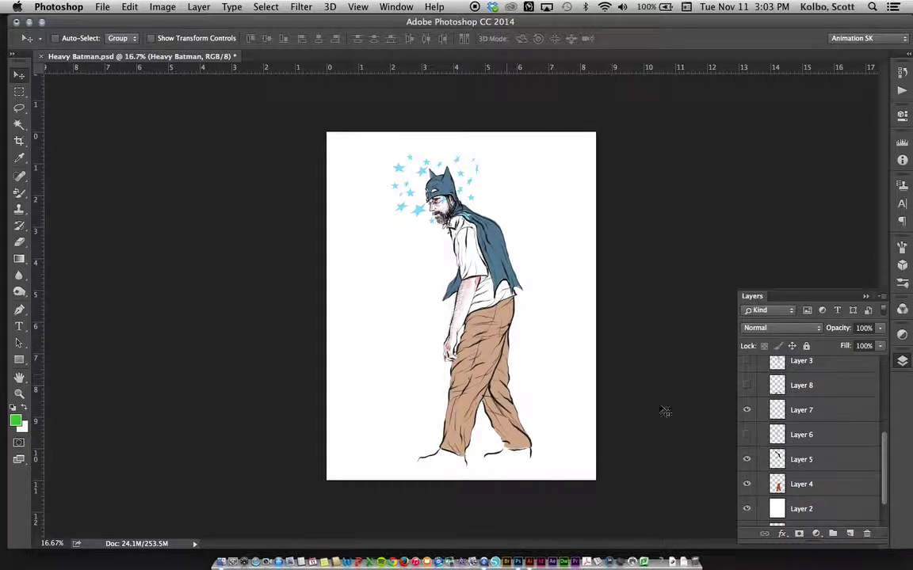
{"action": "left_click", "coordinate": [745, 435]}
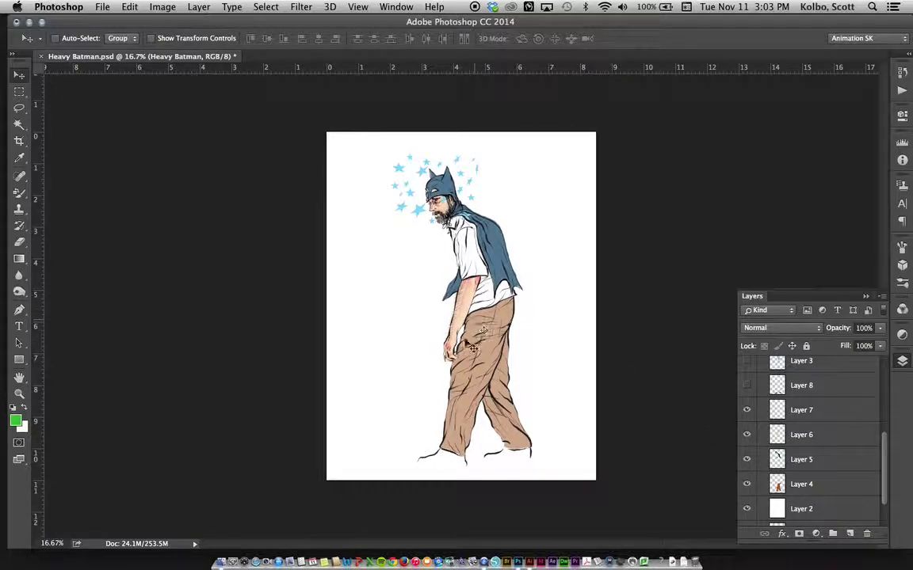
{"action": "left_click", "coordinate": [746, 386]}
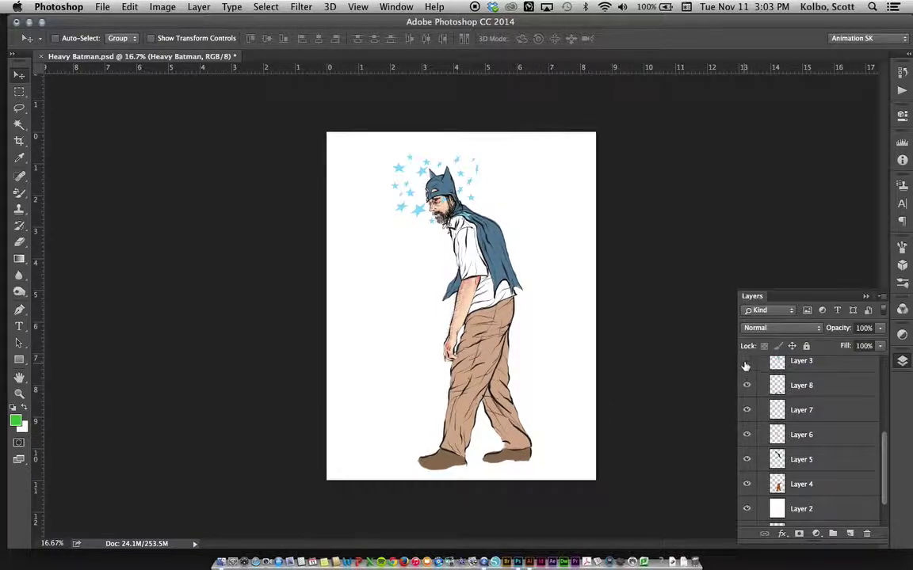
{"action": "left_click", "coordinate": [745, 363]}
{"action": "scroll", "coordinate": [759, 410], "scroll_direction": "up", "scroll_amount": 2}
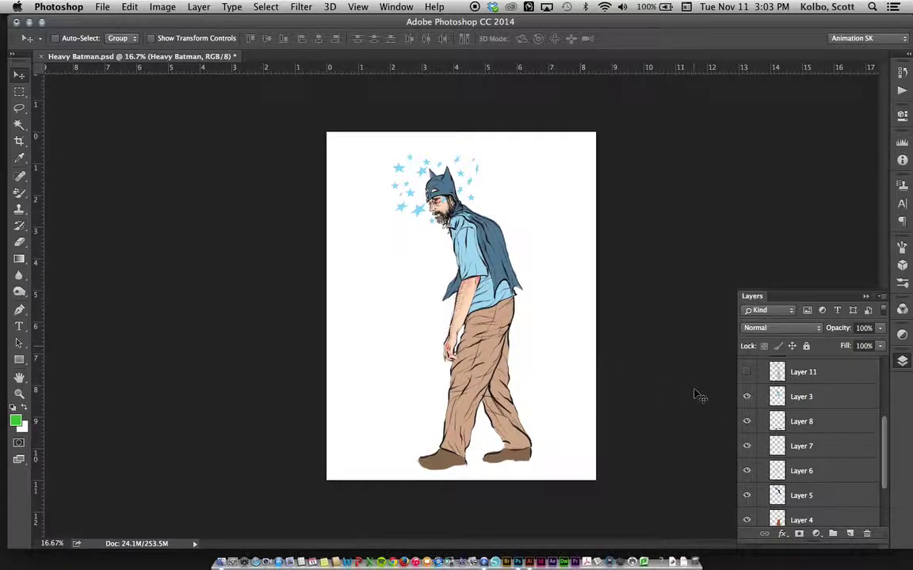
{"action": "left_click", "coordinate": [748, 373]}
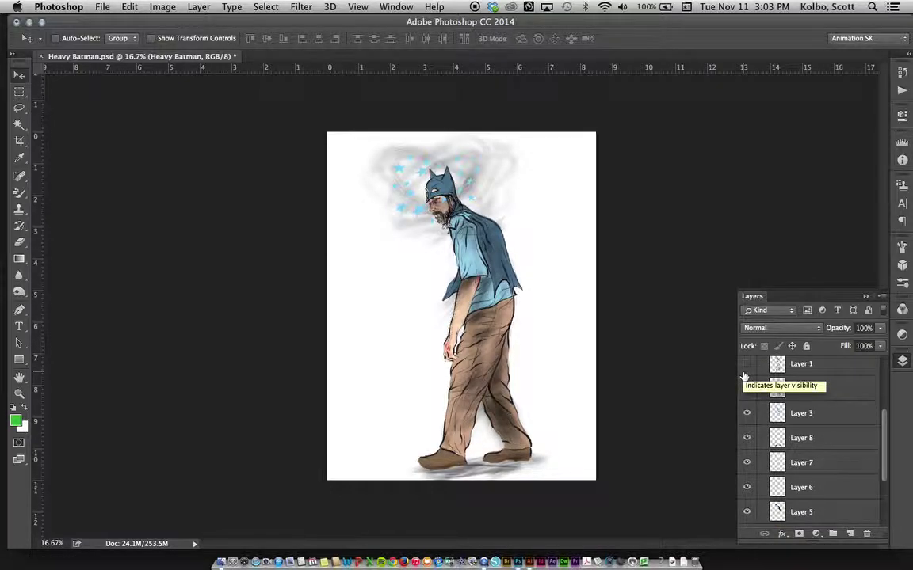
Hide the Heavy Batman line art layer
{"action": "scroll", "coordinate": [745, 376], "scroll_direction": "up", "scroll_amount": 2}
{"action": "scroll", "coordinate": [744, 375], "scroll_direction": "up", "scroll_amount": 2}
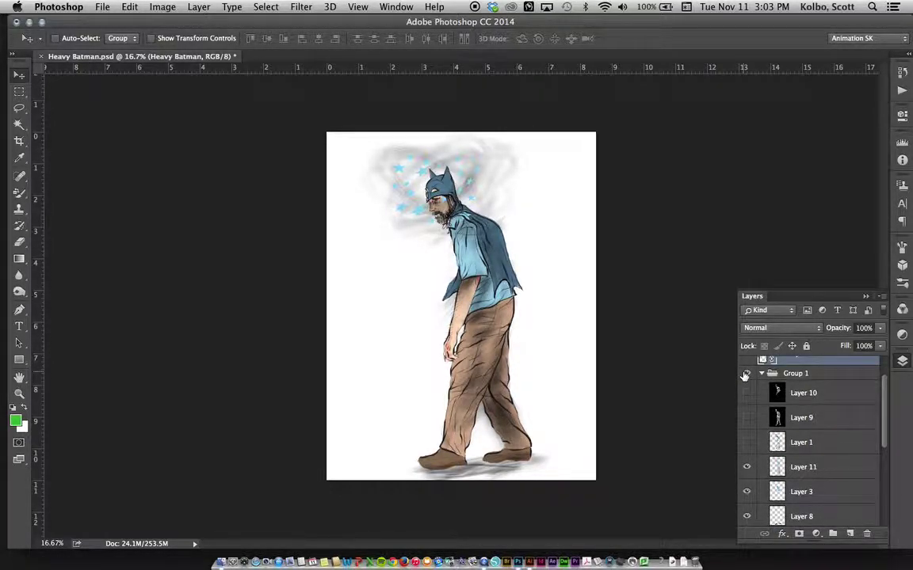
{"action": "scroll", "coordinate": [745, 376], "scroll_direction": "up", "scroll_amount": 2}
{"action": "left_click", "coordinate": [746, 394]}
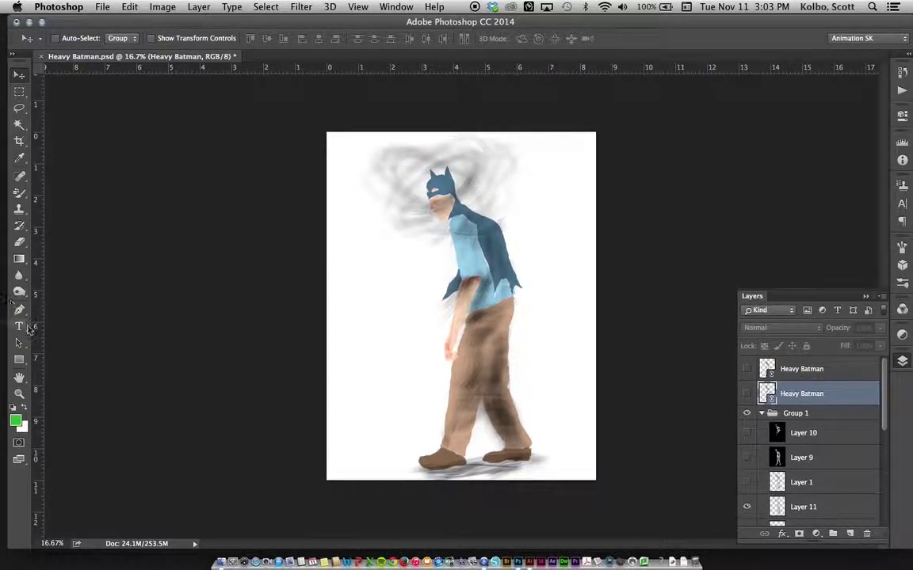
Pick a regular brush, briefly check Layer 1 and Heavy Batman, and show Layer 9's grey tone
{"action": "left_click", "coordinate": [24, 229]}
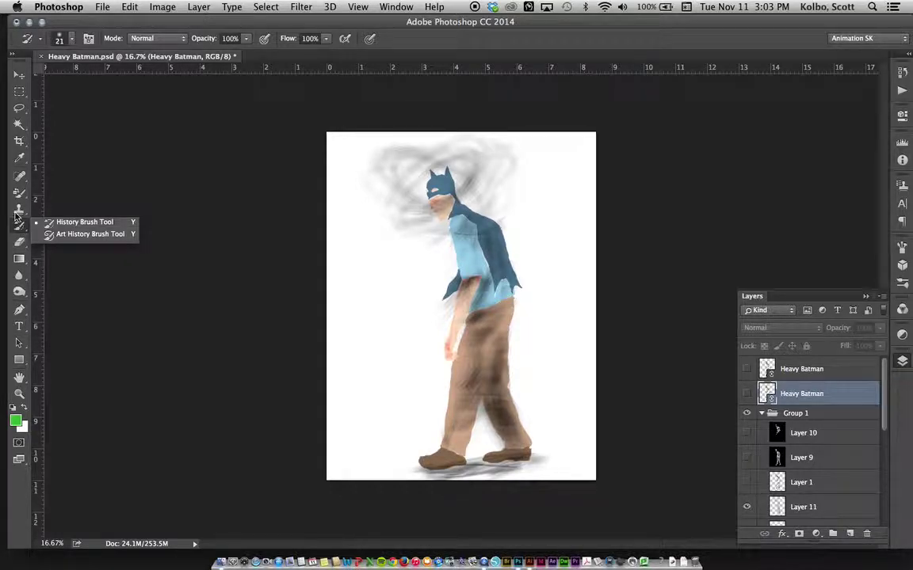
{"action": "left_click_drag", "start_coordinate": [19, 194], "coordinate": [64, 199]}
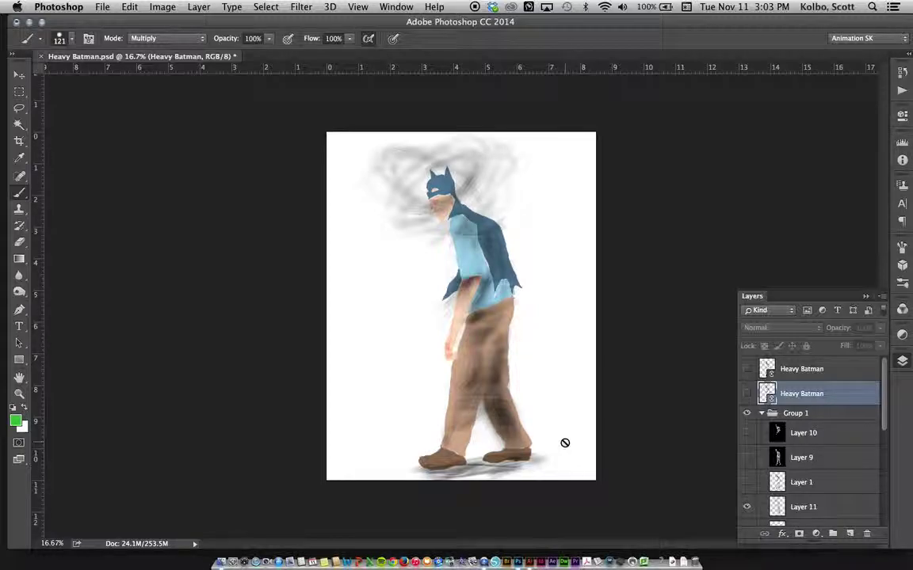
{"action": "left_click", "coordinate": [748, 482]}
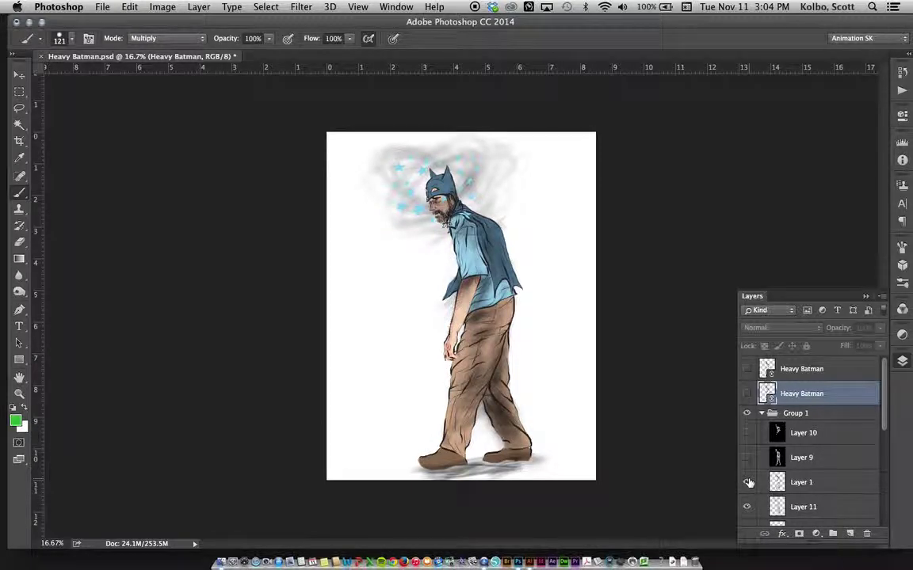
{"action": "left_click", "coordinate": [747, 482]}
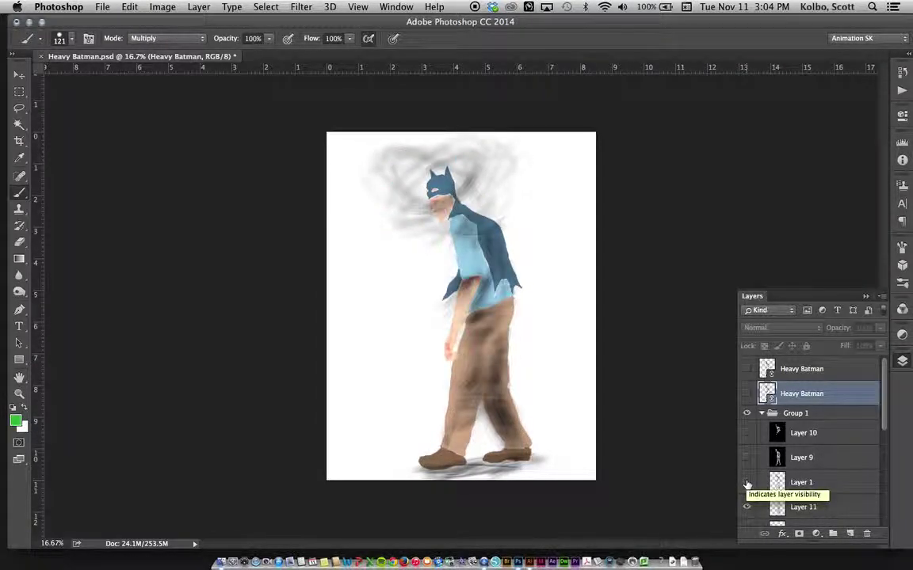
{"action": "left_click", "coordinate": [748, 395]}
{"action": "left_click", "coordinate": [748, 398]}
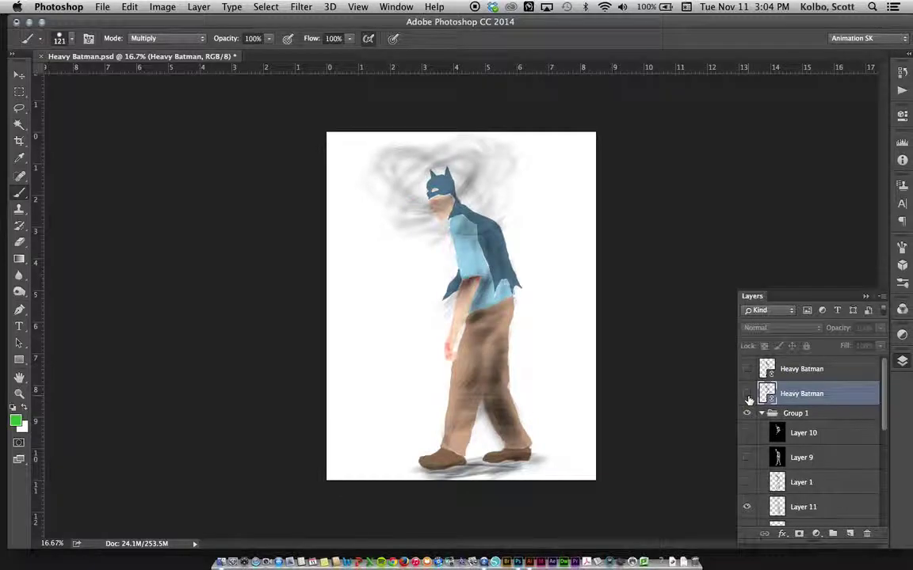
{"action": "left_click", "coordinate": [745, 459]}
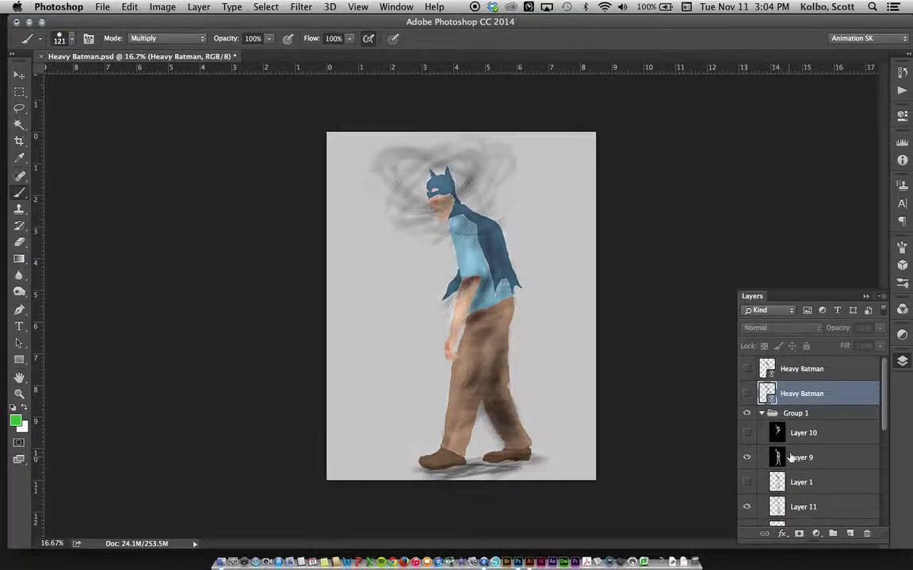
Select Layer 9 and set its opacity to about 20%
{"action": "left_click", "coordinate": [824, 458]}
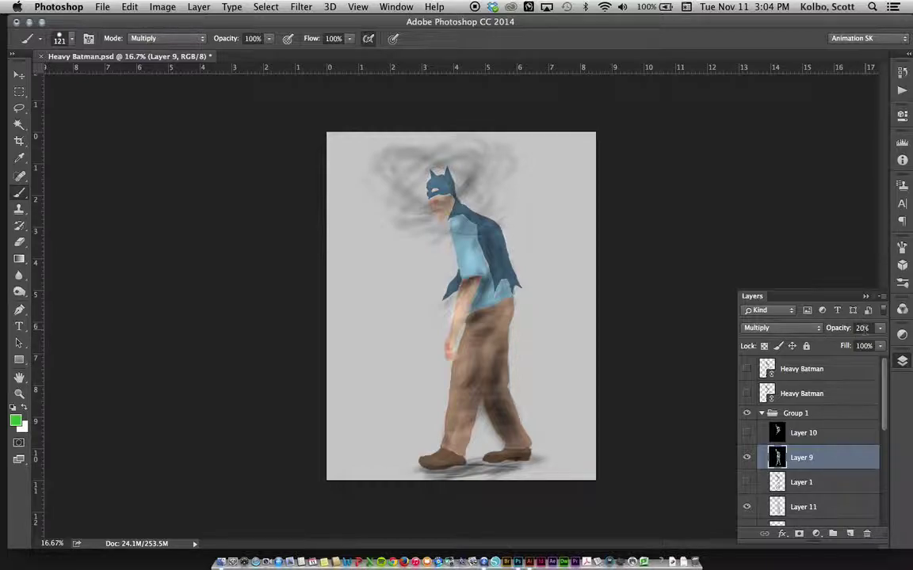
{"action": "left_click_drag", "start_coordinate": [879, 328], "coordinate": [901, 342]}
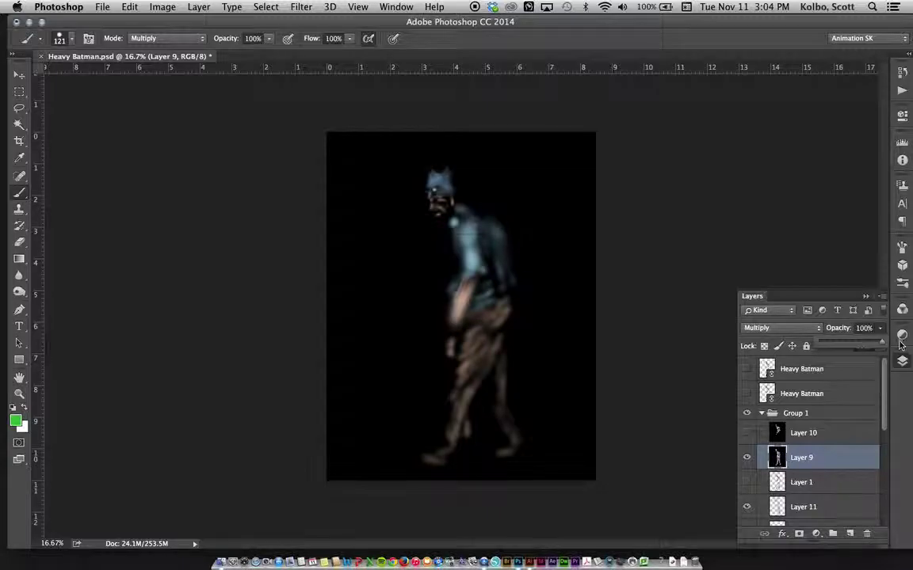
{"action": "left_click_drag", "start_coordinate": [882, 344], "coordinate": [829, 344]}
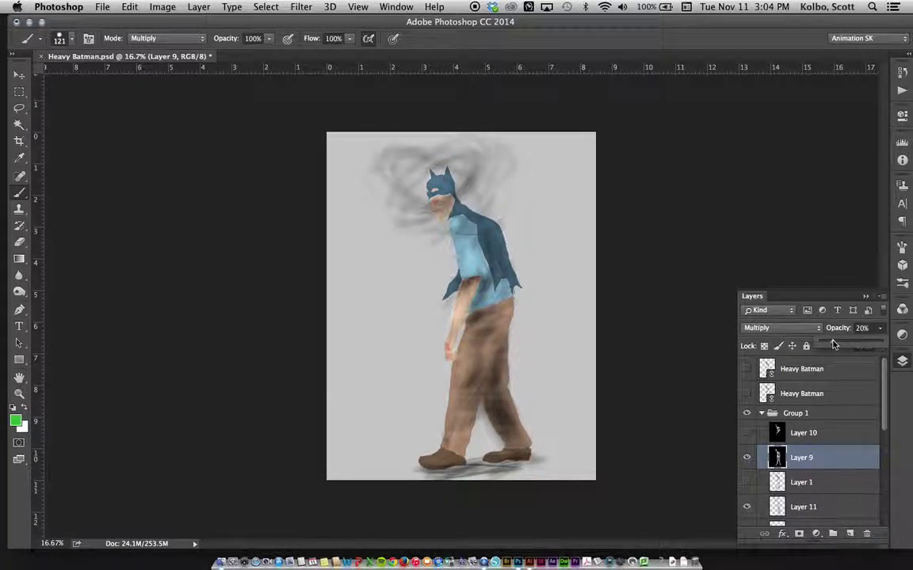
Erase a soft glow left of the chest with a 444 px, 11% hardness, 6% flow eraser; show Layer 10
{"action": "left_click", "coordinate": [20, 242]}
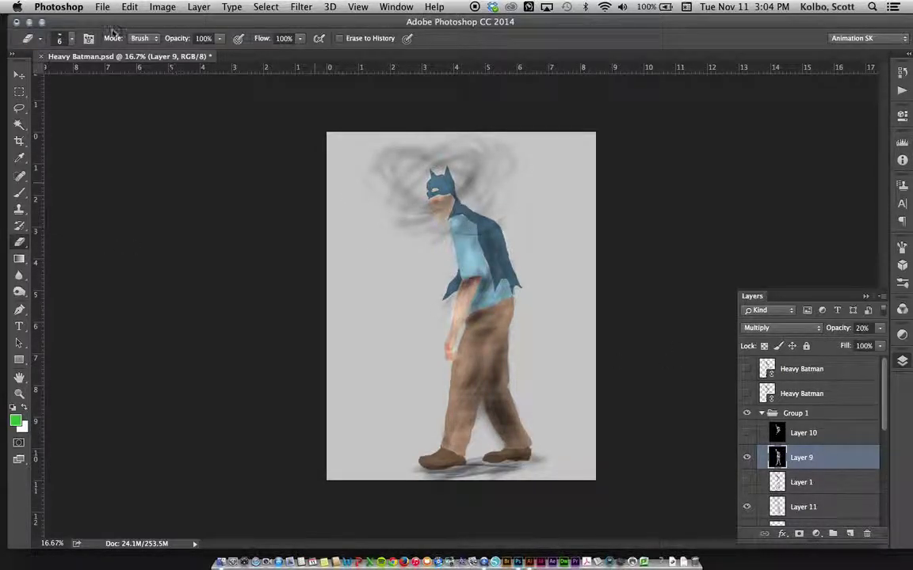
{"action": "left_click", "coordinate": [60, 38]}
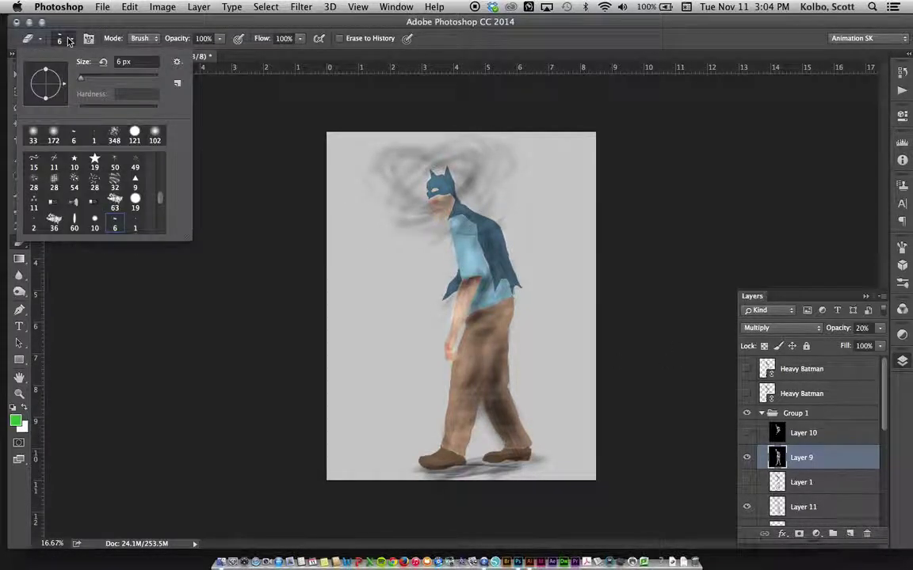
{"action": "left_click", "coordinate": [155, 136]}
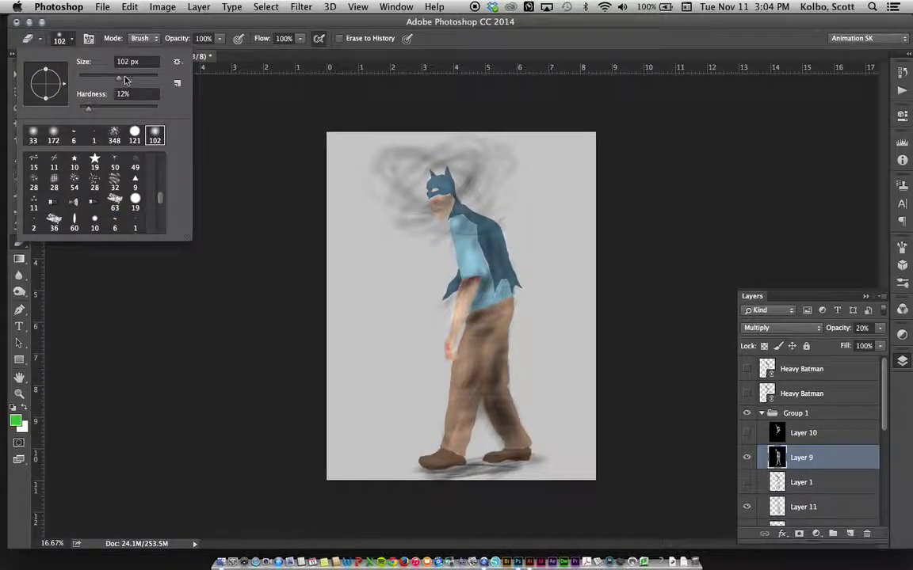
{"action": "left_click_drag", "start_coordinate": [119, 79], "coordinate": [148, 80]}
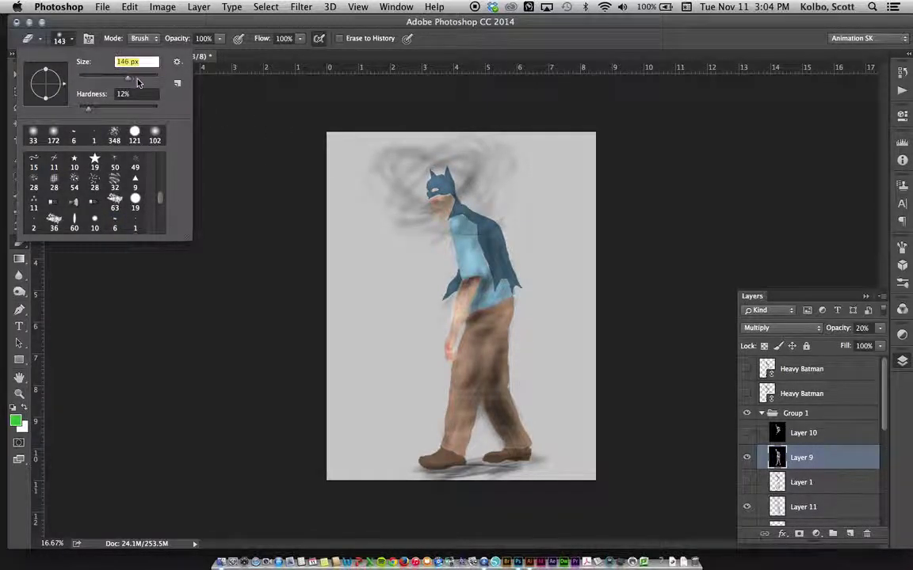
{"action": "left_click", "coordinate": [87, 108]}
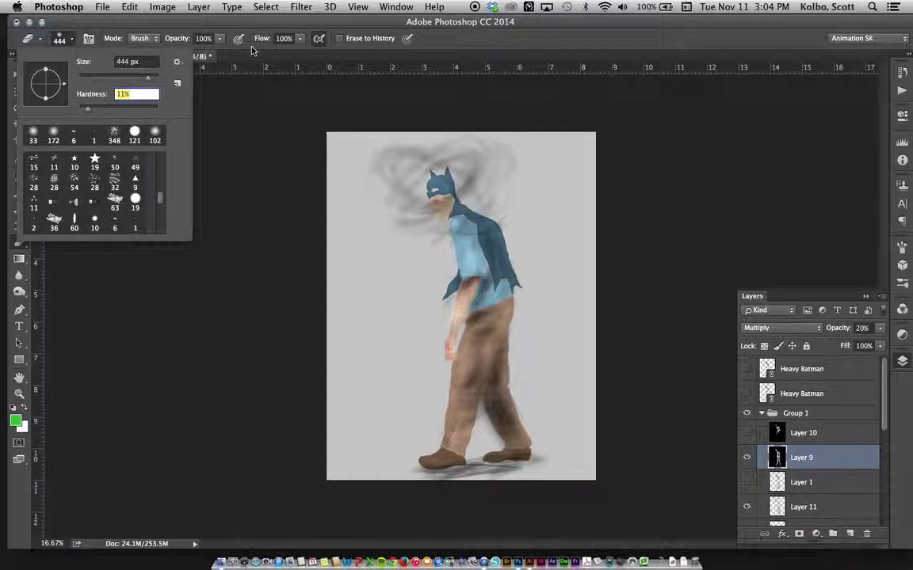
{"action": "key", "text": "Return"}
{"action": "left_click_drag", "start_coordinate": [299, 50], "coordinate": [222, 54]}
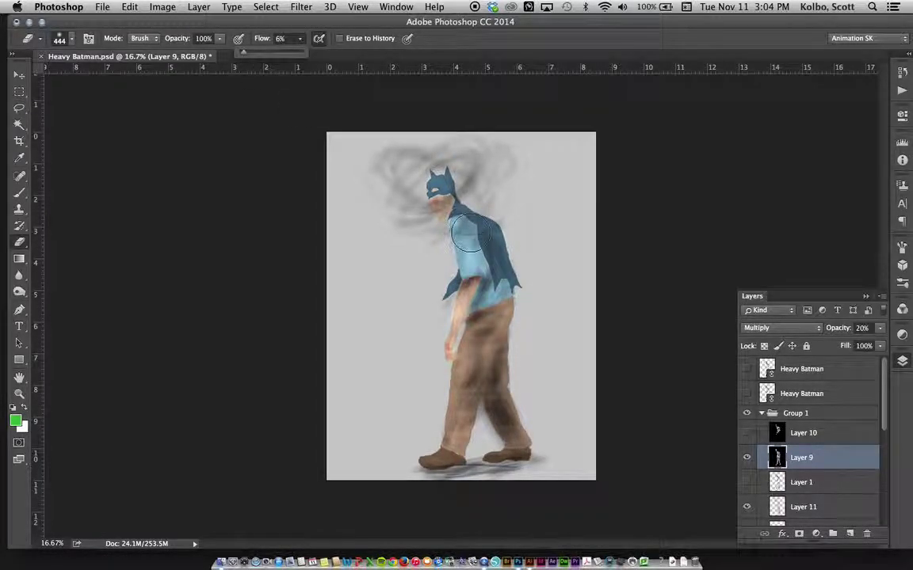
{"action": "mouse_move", "coordinate": [404, 287]}
{"action": "left_mouse_down"}
{"action": "mouse_move", "coordinate": [452, 265]}
{"action": "mouse_move", "coordinate": [456, 250]}
{"action": "mouse_move", "coordinate": [428, 258]}
{"action": "mouse_move", "coordinate": [446, 252]}
{"action": "mouse_move", "coordinate": [451, 270]}
{"action": "mouse_move", "coordinate": [446, 256]}
{"action": "mouse_move", "coordinate": [459, 259]}
{"action": "mouse_move", "coordinate": [449, 277]}
{"action": "mouse_move", "coordinate": [454, 242]}
{"action": "mouse_move", "coordinate": [420, 263]}
{"action": "mouse_move", "coordinate": [417, 280]}
{"action": "mouse_move", "coordinate": [452, 280]}
{"action": "mouse_move", "coordinate": [447, 306]}
{"action": "mouse_move", "coordinate": [438, 273]}
{"action": "left_mouse_up"}
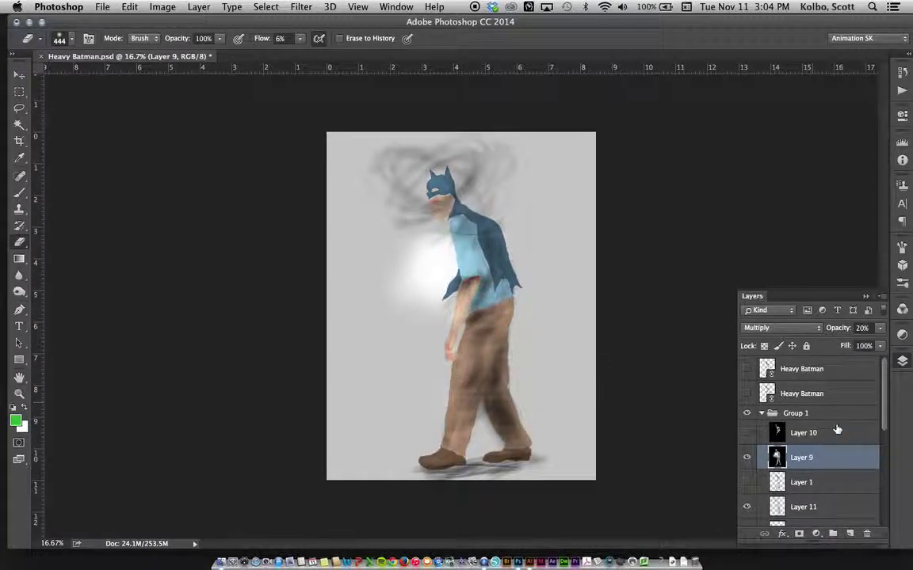
{"action": "left_click", "coordinate": [747, 433]}
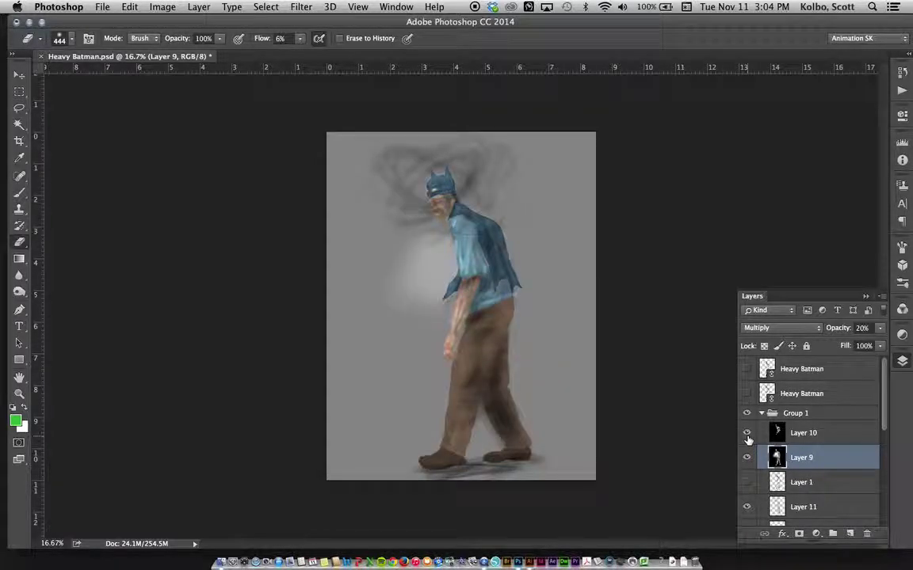
Erase the chest glow through Layer 10, compare Layers 9 and 10, and show the Heavy Batman line art
{"action": "left_click", "coordinate": [812, 433]}
{"action": "mouse_move", "coordinate": [445, 260]}
{"action": "left_mouse_down"}
{"action": "mouse_move", "coordinate": [434, 266]}
{"action": "mouse_move", "coordinate": [423, 255]}
{"action": "mouse_move", "coordinate": [436, 261]}
{"action": "mouse_move", "coordinate": [453, 249]}
{"action": "mouse_move", "coordinate": [449, 261]}
{"action": "mouse_move", "coordinate": [420, 253]}
{"action": "left_mouse_up"}
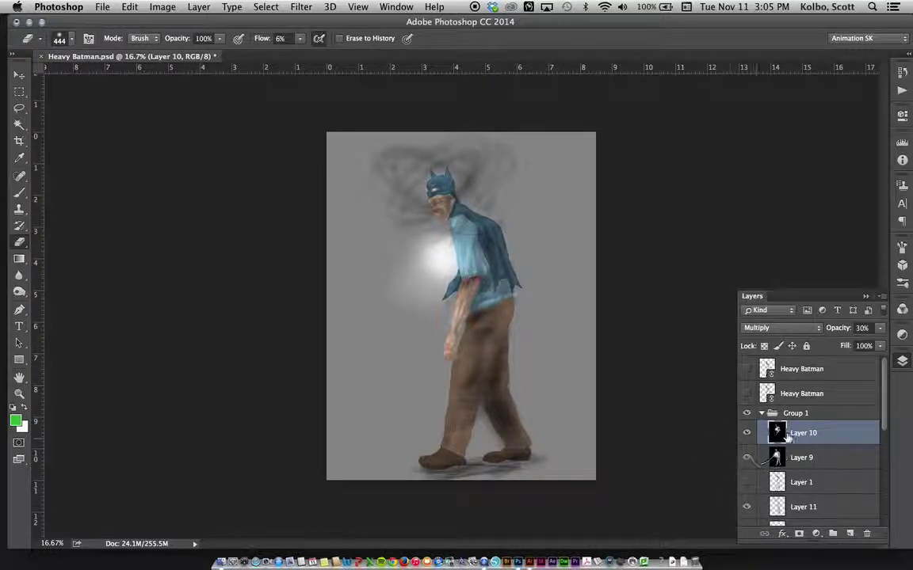
{"action": "left_click", "coordinate": [747, 458]}
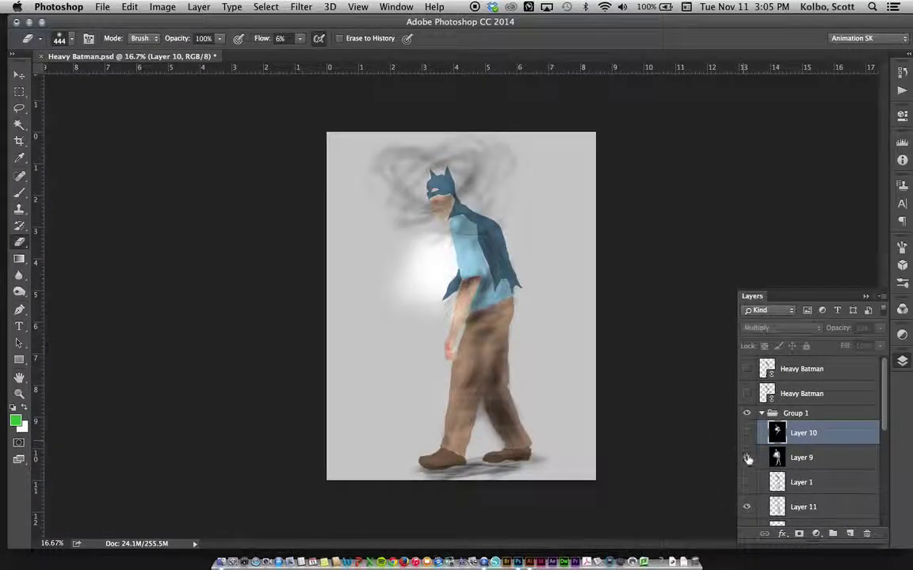
{"action": "left_click", "coordinate": [747, 458]}
{"action": "left_click", "coordinate": [747, 432]}
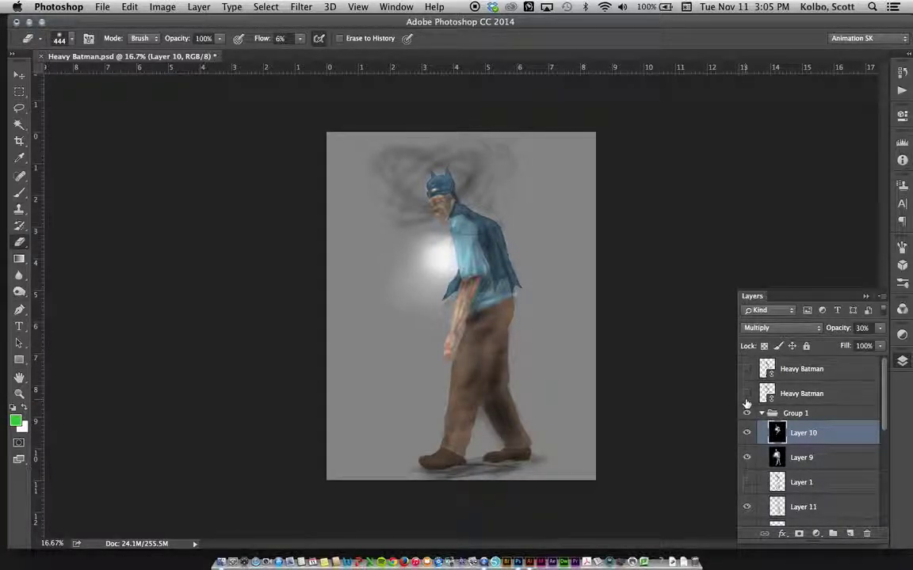
{"action": "left_click", "coordinate": [747, 394]}
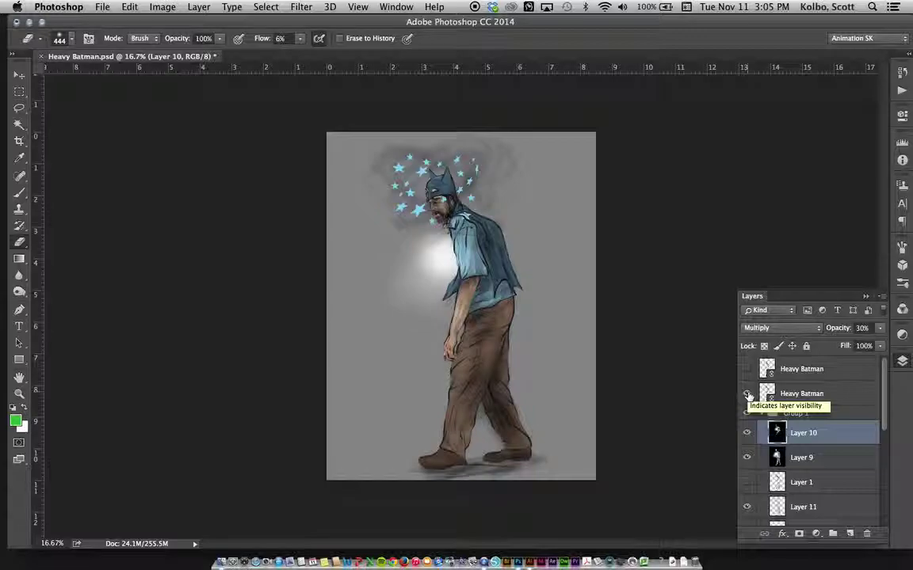
{"action": "scroll", "coordinate": [795, 423], "scroll_direction": "down", "scroll_amount": 5}
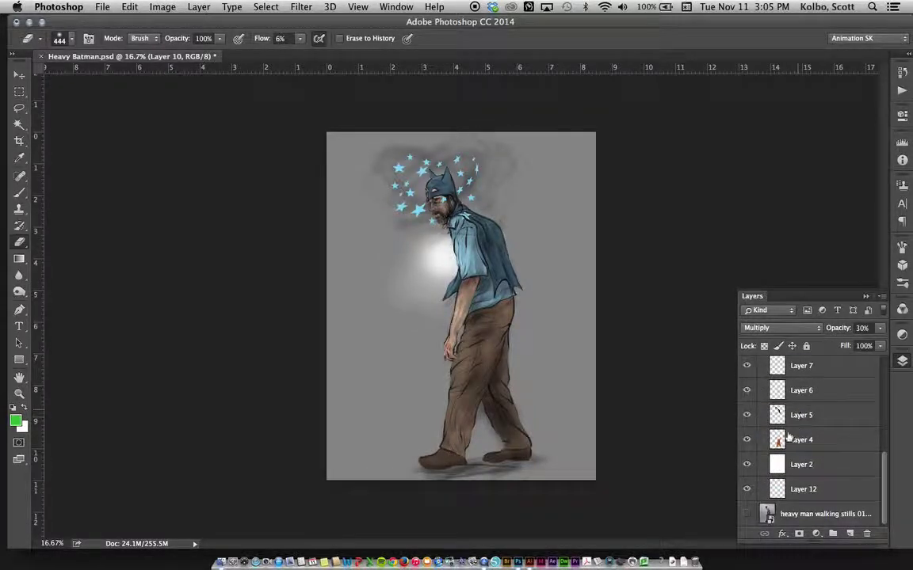
Hide the walking-man reference photo layer and save Heavy Batman.psd with Cmd+S
{"action": "left_click", "coordinate": [746, 515]}
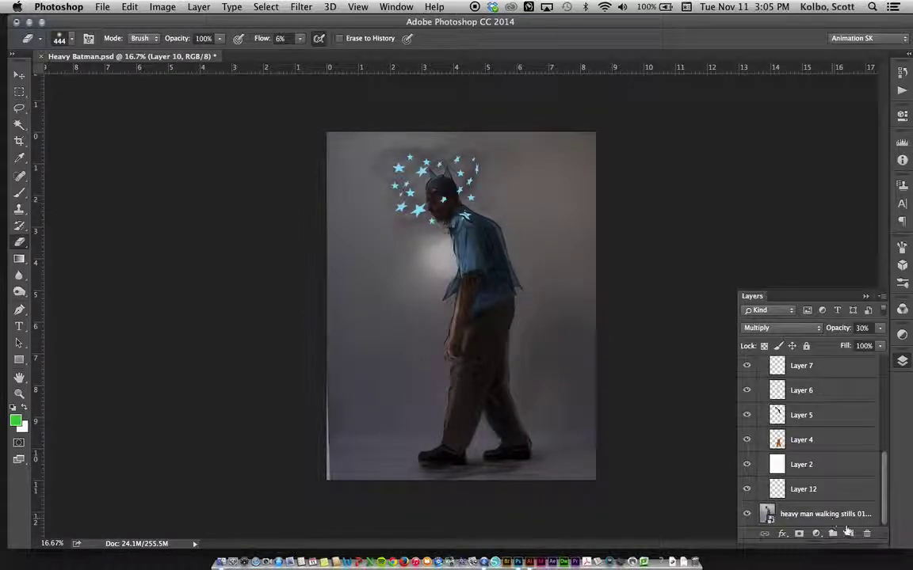
{"action": "left_click", "coordinate": [793, 515]}
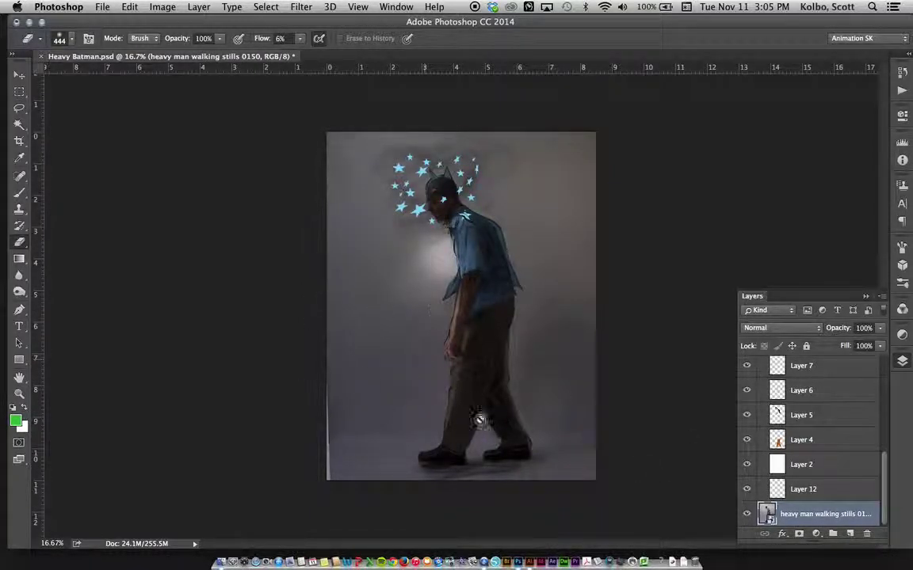
{"action": "left_click", "coordinate": [747, 516]}
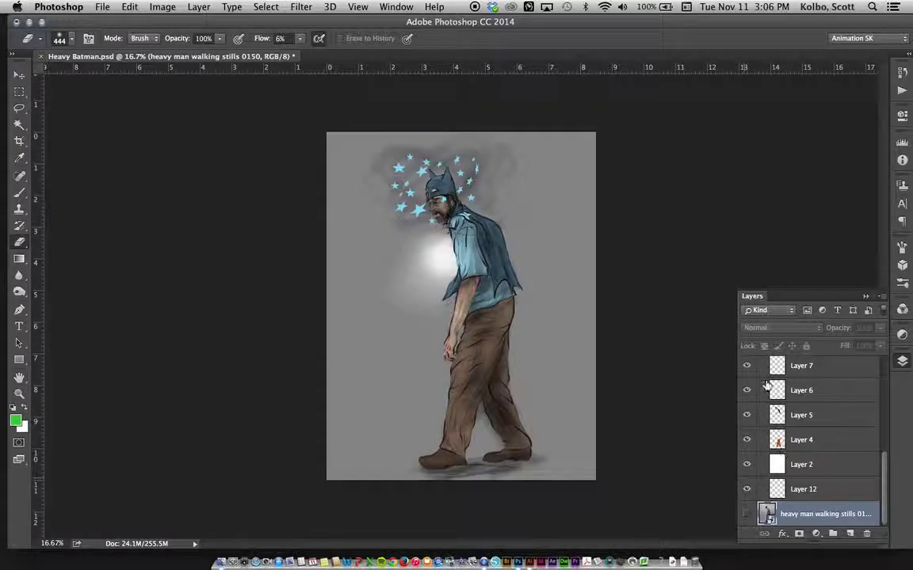
{"action": "scroll", "coordinate": [812, 426], "scroll_direction": "up", "scroll_amount": 5}
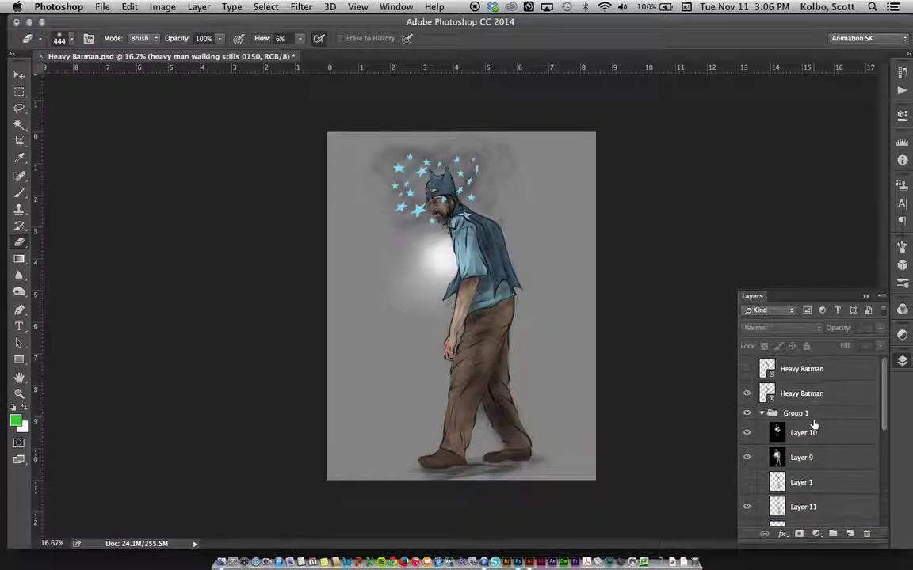
{"action": "key", "text": "super+s"}
Accept updating the modified links in Heavy Batman.ai, then toggle Layer 2 and Layer 4 to check the painting
{"action": "left_click", "coordinate": [533, 561]}
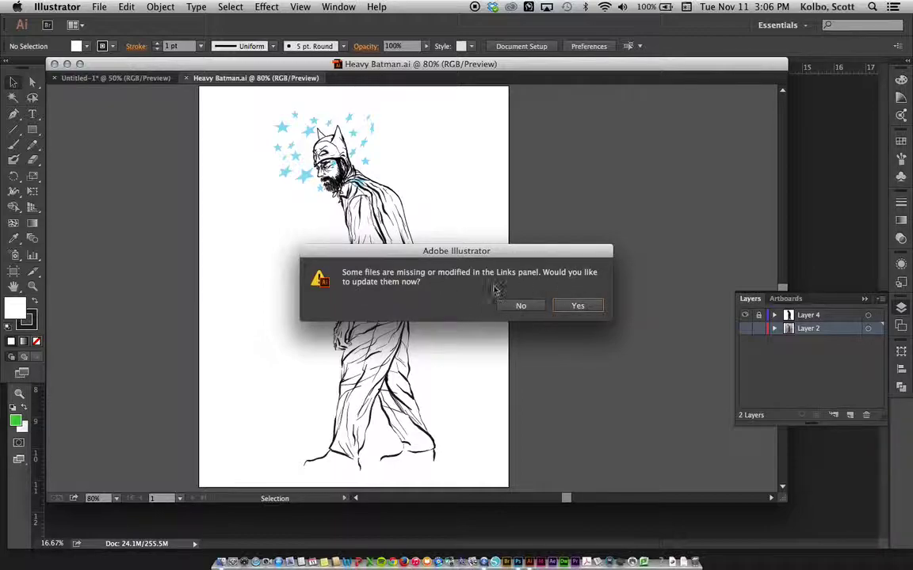
{"action": "left_click", "coordinate": [574, 308]}
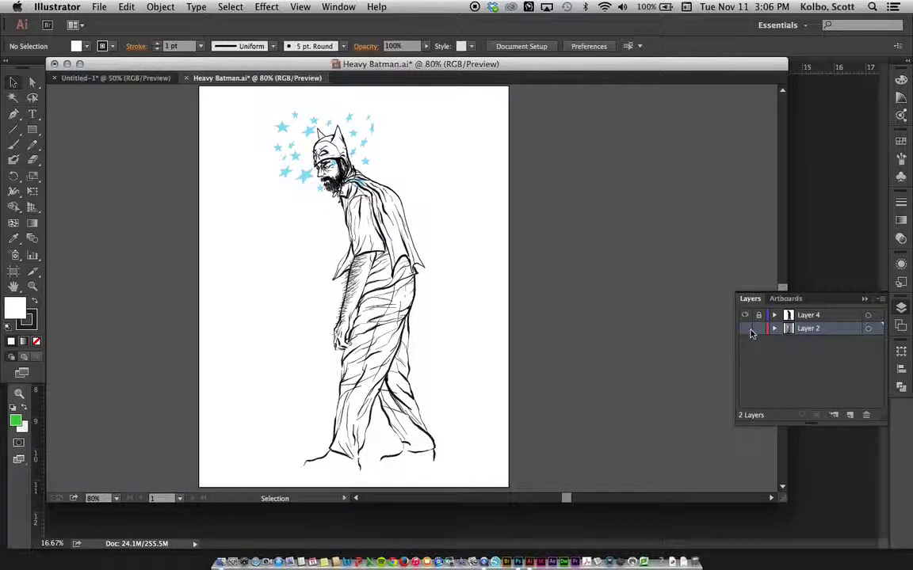
{"action": "left_click", "coordinate": [745, 331]}
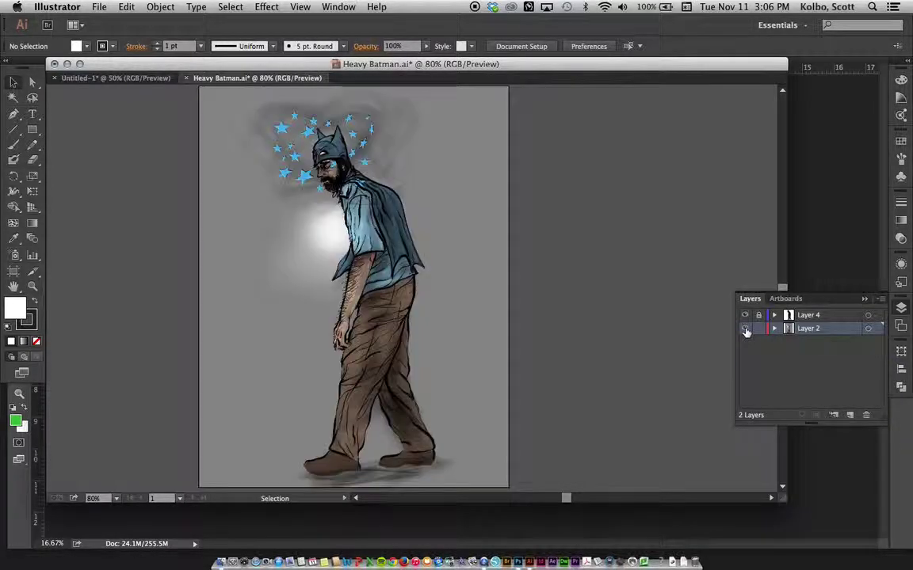
{"action": "left_click", "coordinate": [745, 315]}
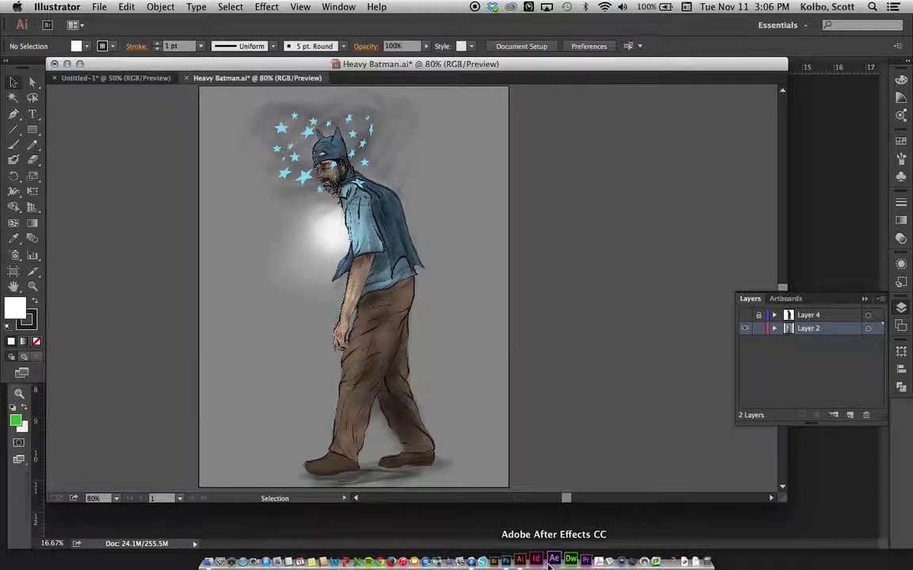
{"action": "left_click", "coordinate": [519, 562]}
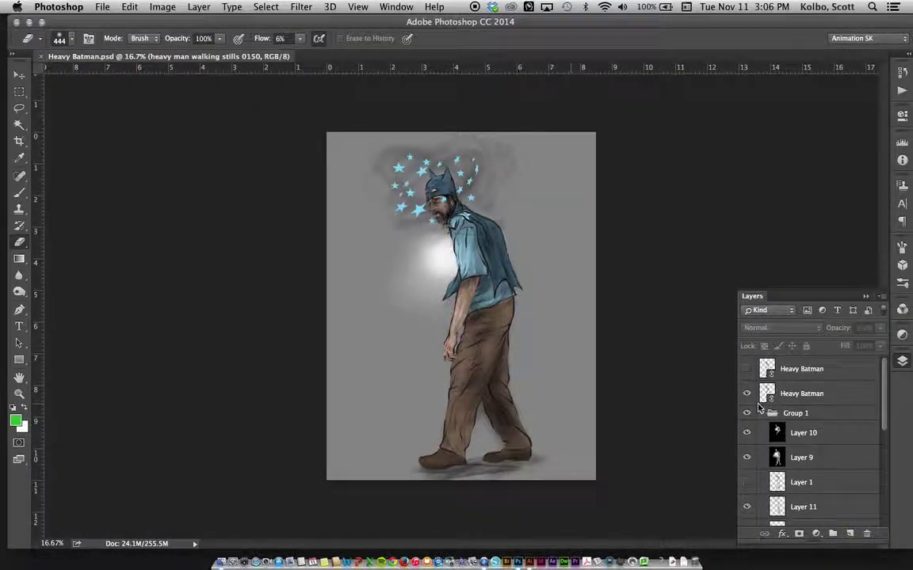
Hide the PSD's line-art and stars layer, then return to Illustrator
{"action": "left_click", "coordinate": [746, 395]}
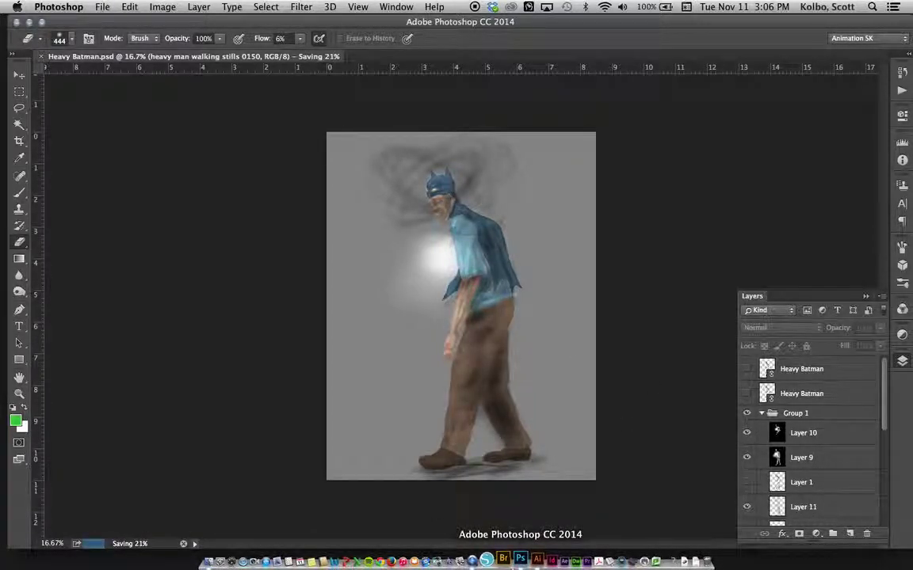
{"action": "left_click", "coordinate": [529, 561]}
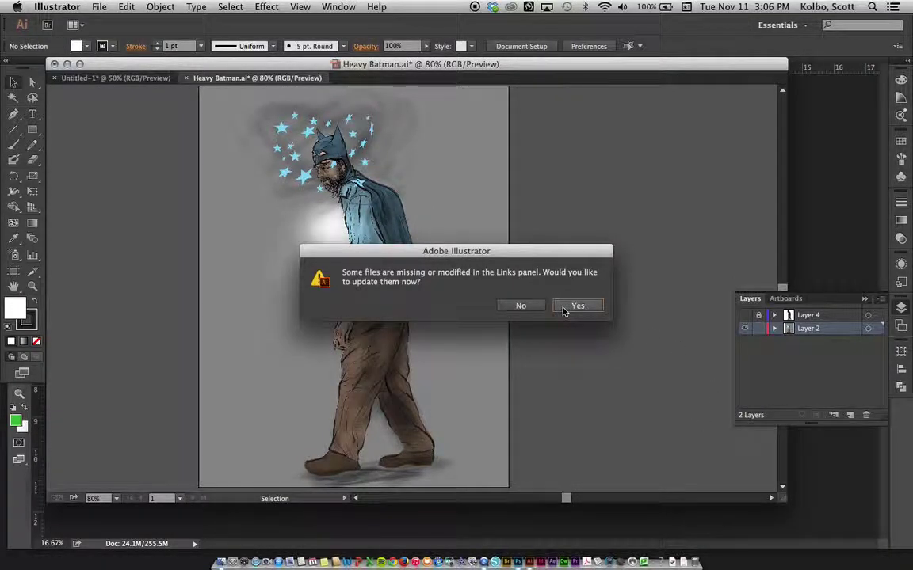
Update the linked painting, show Layer 4, and toggle Layer 2 off and on to compare
{"action": "left_click", "coordinate": [564, 309]}
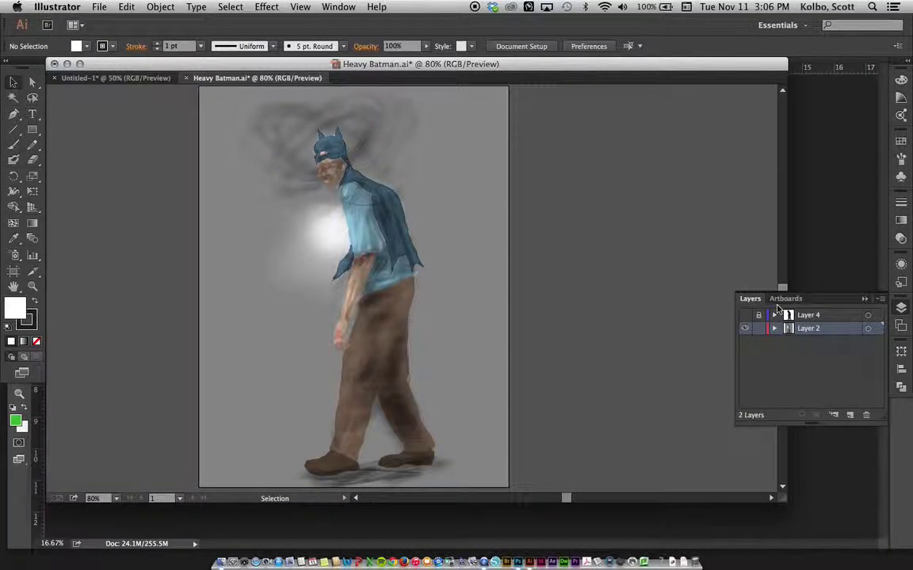
{"action": "left_click", "coordinate": [745, 326]}
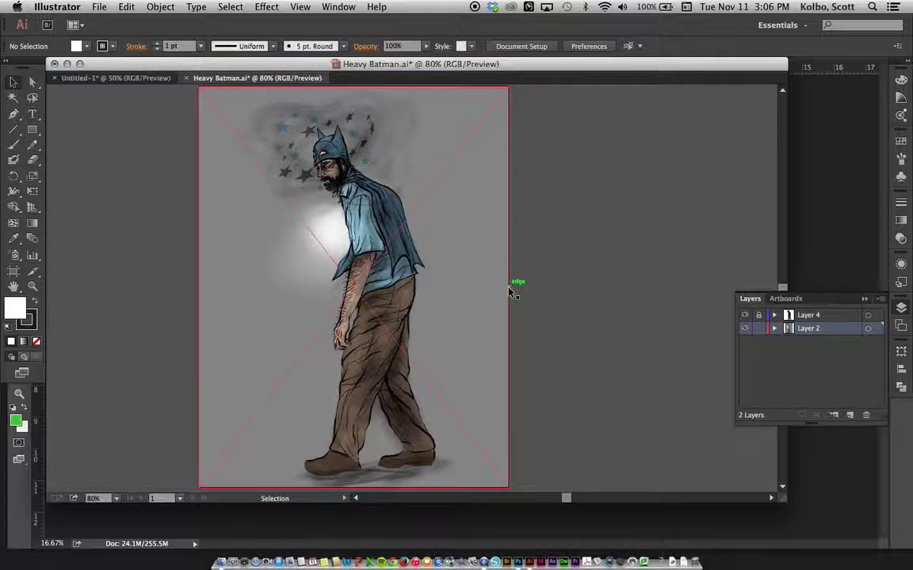
{"action": "left_click", "coordinate": [745, 331]}
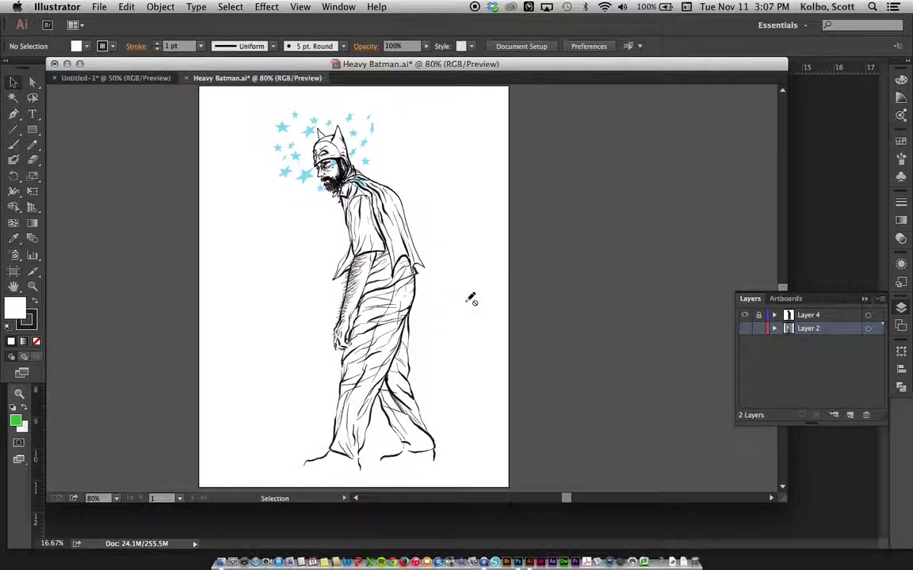
{"action": "left_click", "coordinate": [746, 331]}
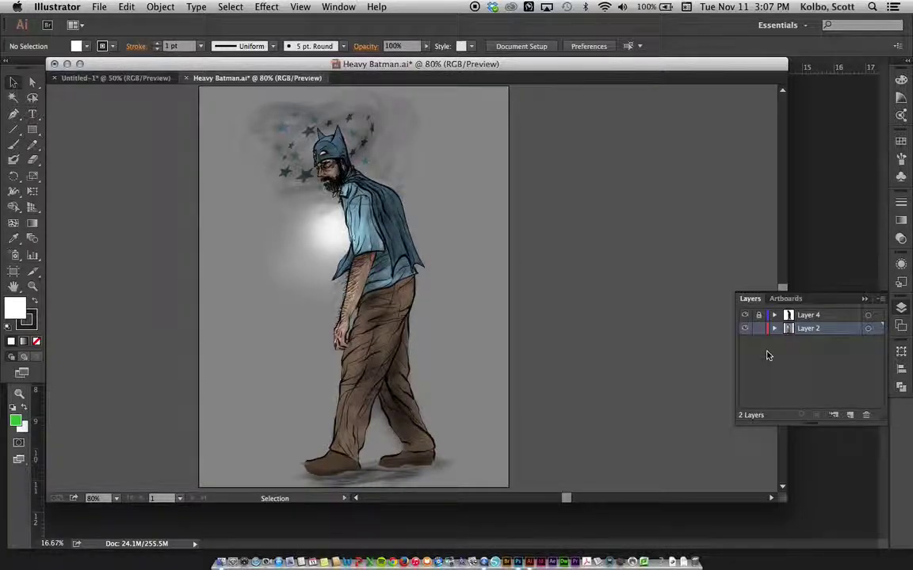
Zoom in to 400% on Batman's head and shoulders with the Zoom tool
{"action": "left_click", "coordinate": [33, 286]}
{"action": "left_click", "coordinate": [347, 148]}
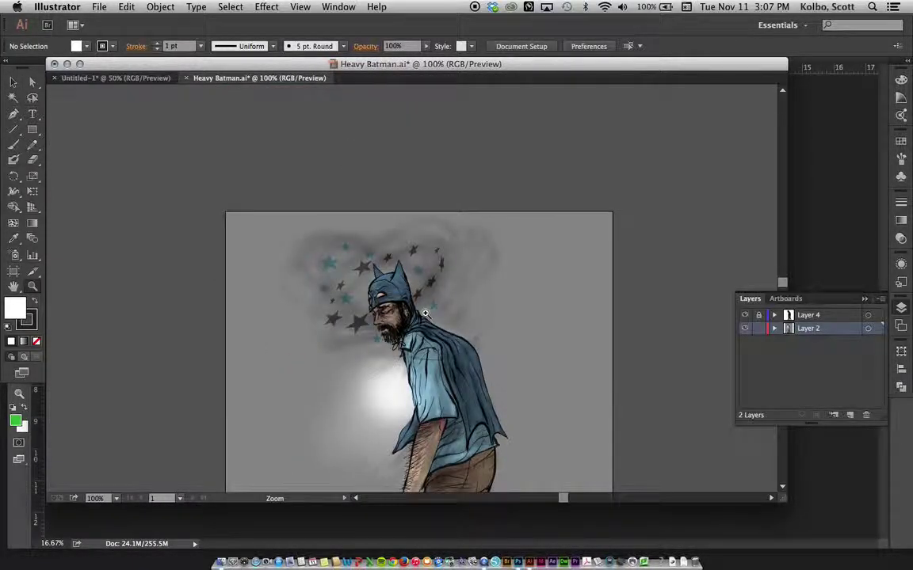
{"action": "left_click", "coordinate": [388, 284]}
{"action": "left_click", "coordinate": [363, 255]}
{"action": "left_click", "coordinate": [363, 254]}
{"action": "left_click", "coordinate": [392, 307]}
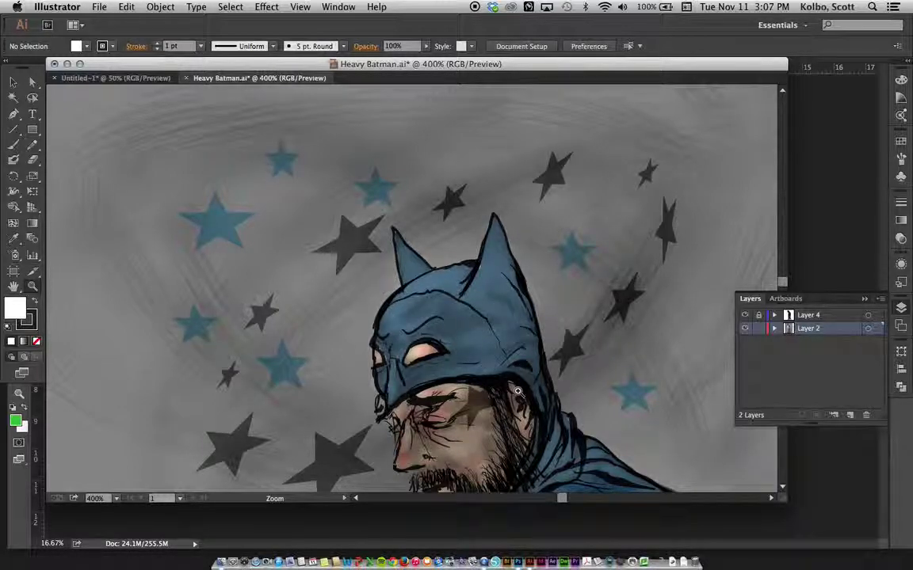
Toggle Layer 4's line art and stars off and on, then pan down across the figure
{"action": "left_click", "coordinate": [745, 315]}
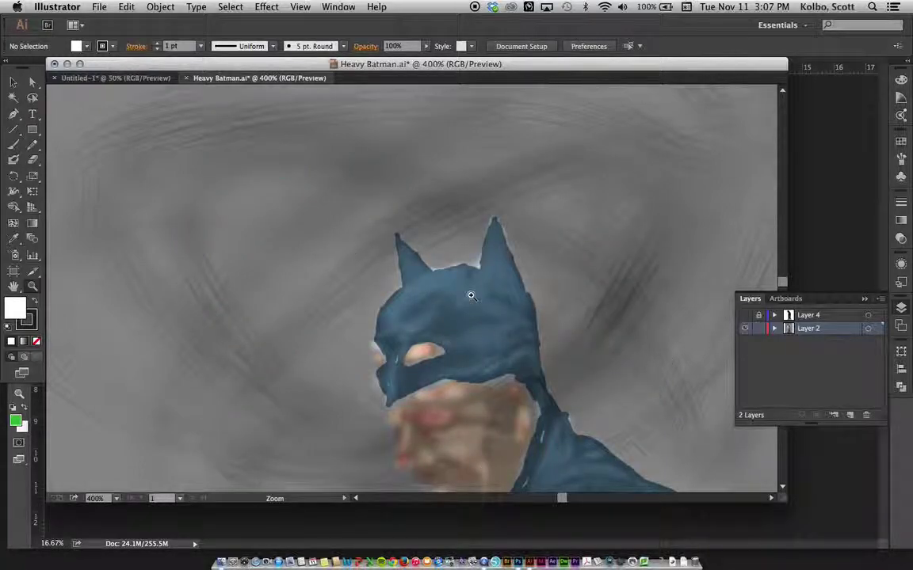
{"action": "left_click", "coordinate": [744, 315]}
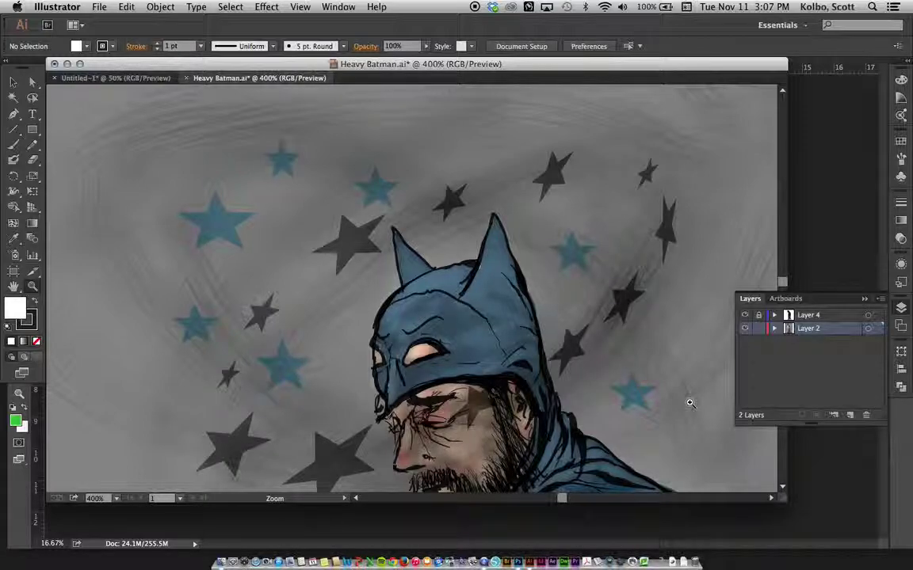
{"action": "scroll", "coordinate": [456, 389], "scroll_direction": "down", "scroll_amount": 3}
{"action": "scroll", "coordinate": [456, 389], "scroll_direction": "right", "scroll_amount": 3}
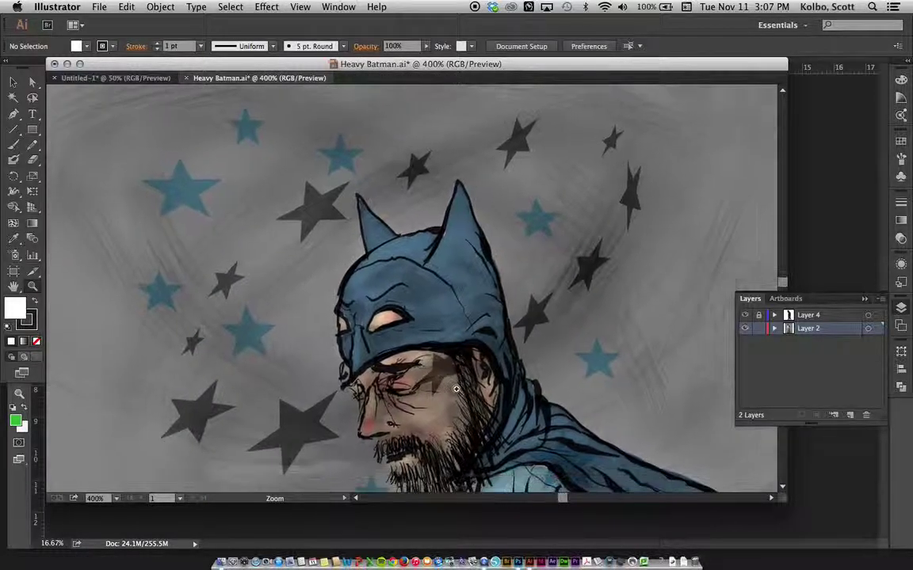
{"action": "scroll", "coordinate": [456, 389], "scroll_direction": "down", "scroll_amount": 5}
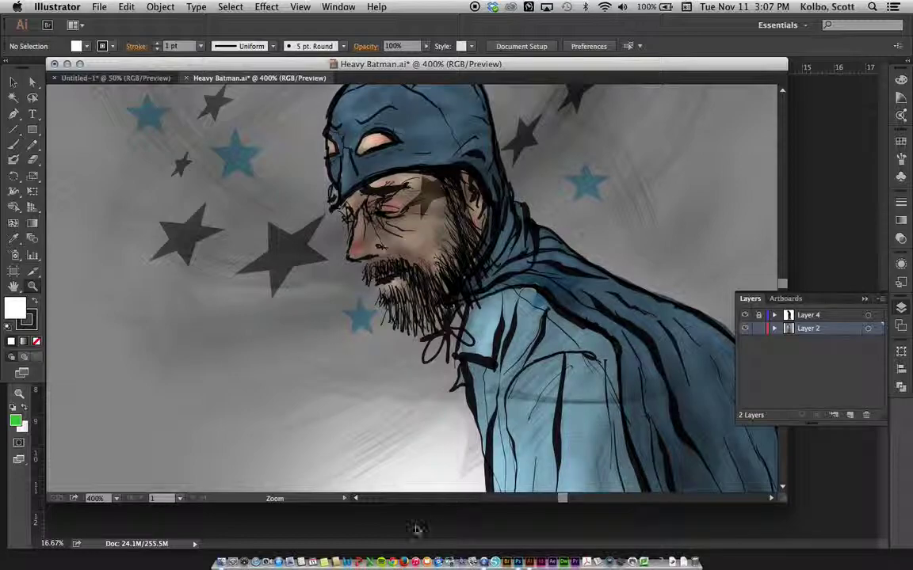
{"action": "left_click", "coordinate": [514, 560]}
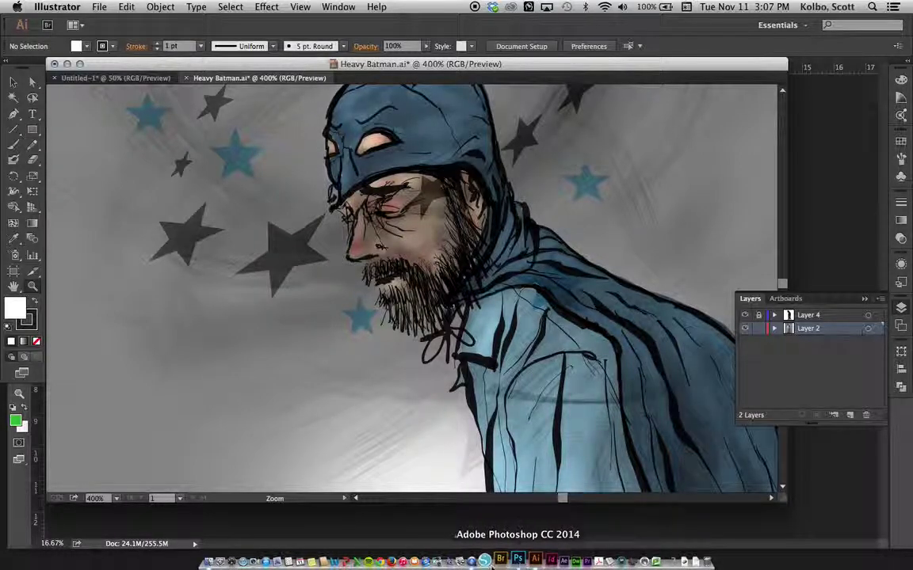
Bring QuickTime Player forward and open a new Screen Recording with Ctrl+Cmd+N
{"action": "left_click", "coordinate": [475, 561]}
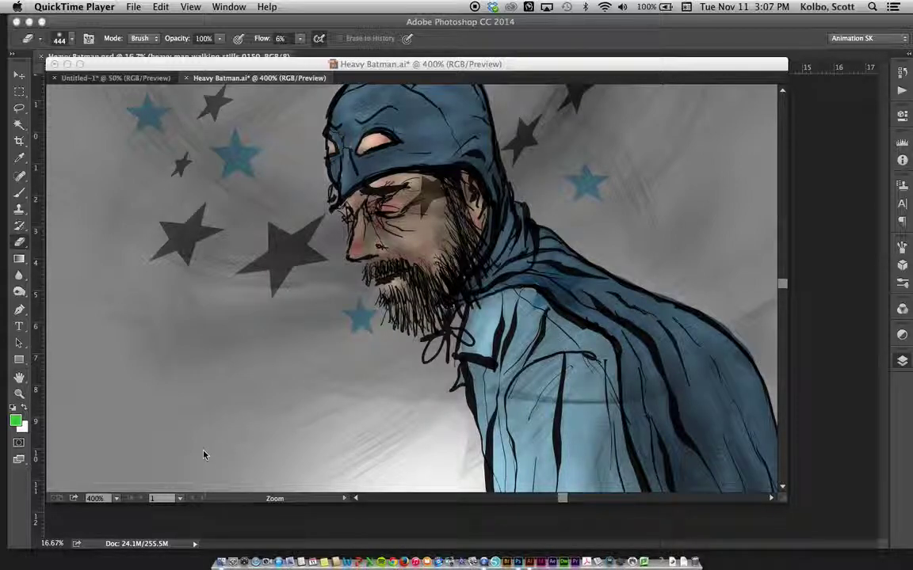
{"action": "key", "text": "ctrl+super+n"}
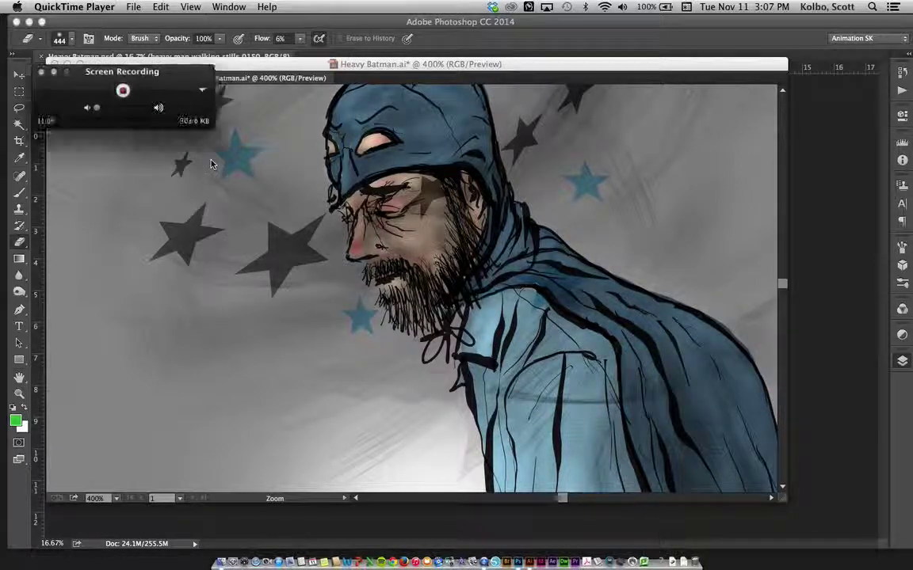